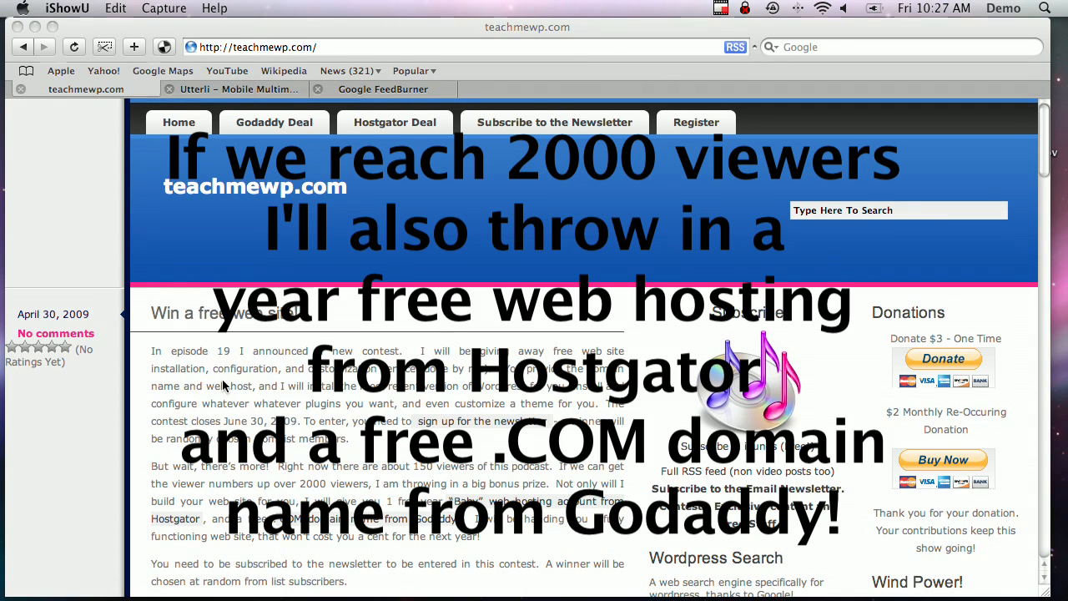
# Step: Switch to the Utterli site and open its sign-up form to view the required basic information
pyautogui.click(408, 502)
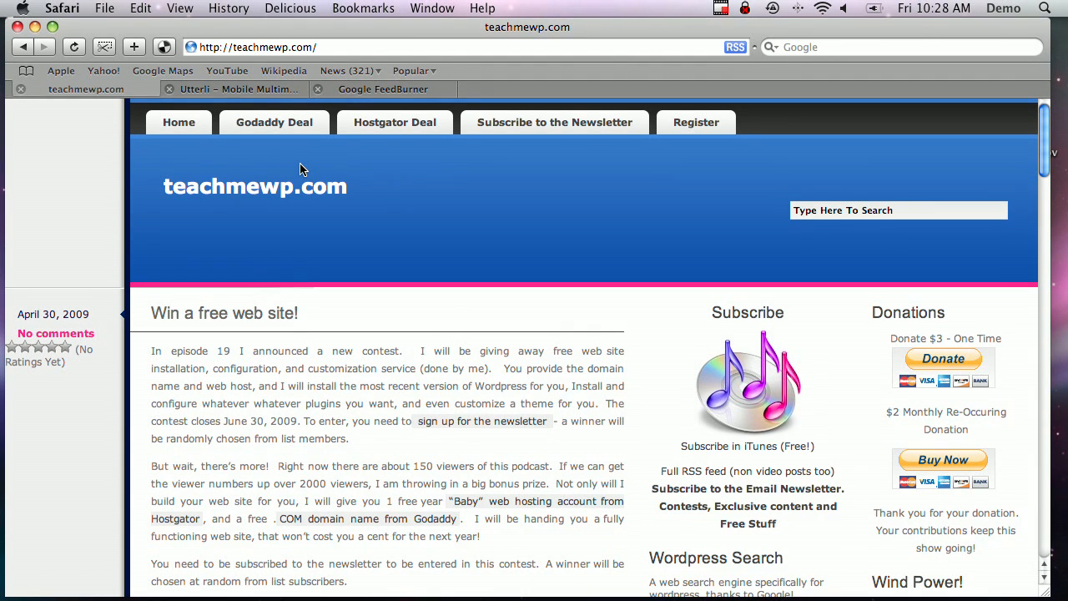
pyautogui.click(232, 89)
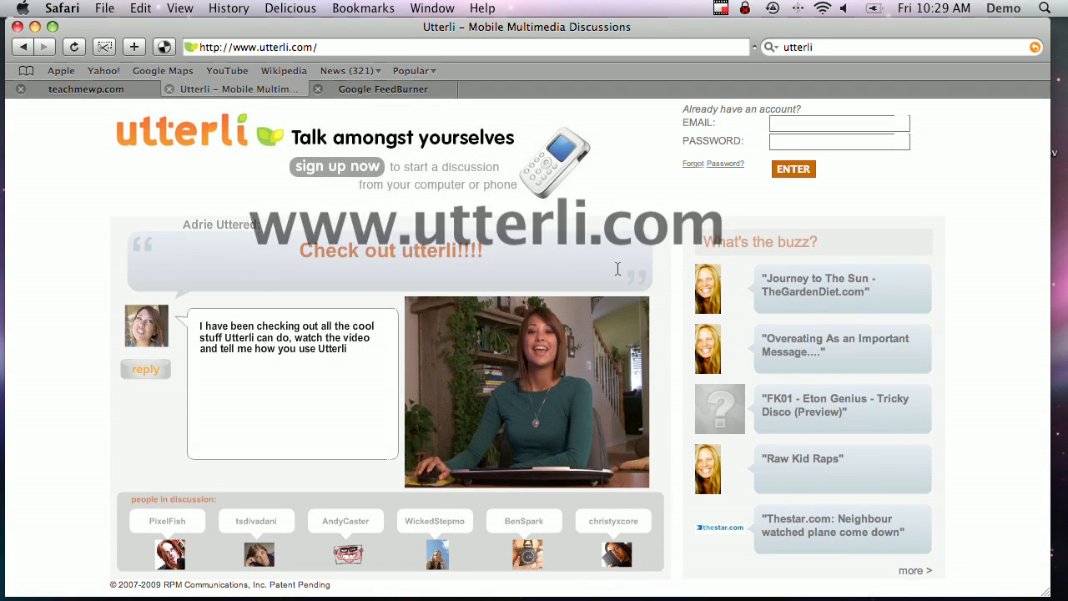
pyautogui.click(332, 170)
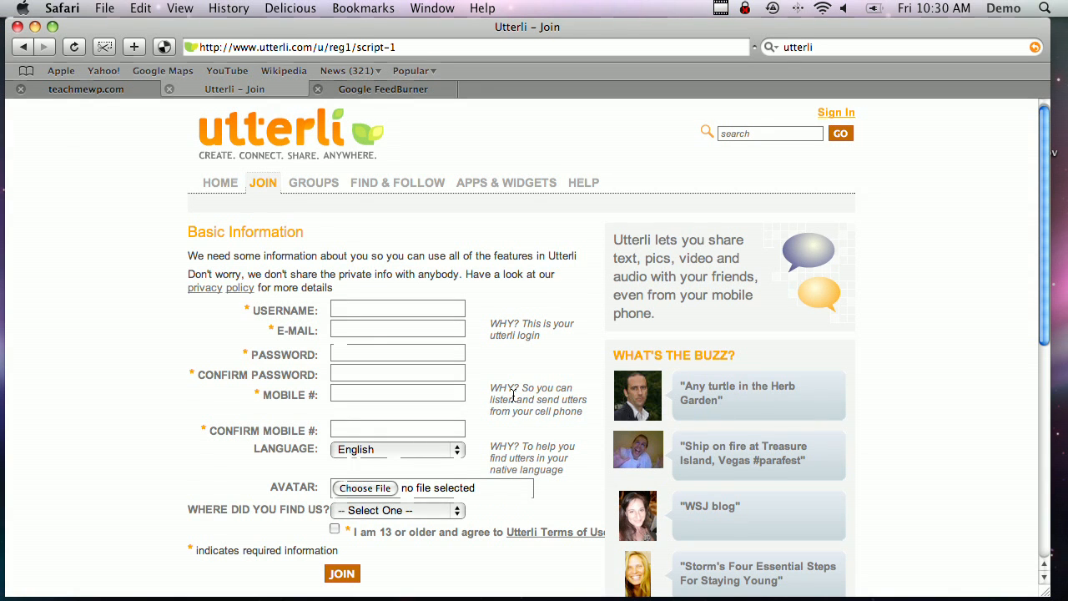
# Step: Return to the Utterli join page after opening Apps & Widgets and go to the account sign-in
pyautogui.click(505, 182)
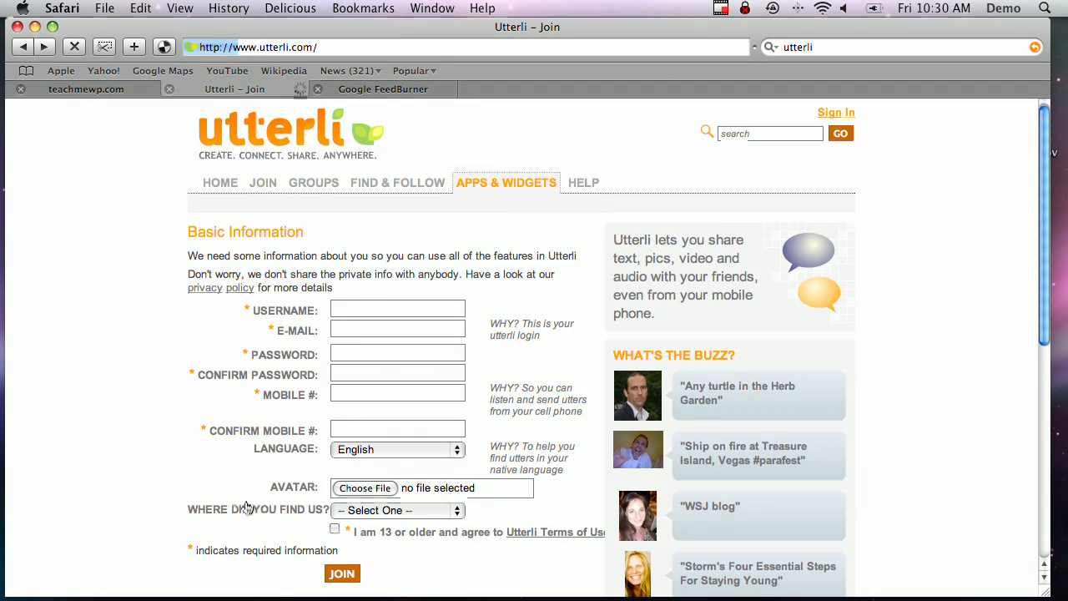
pyautogui.click(20, 47)
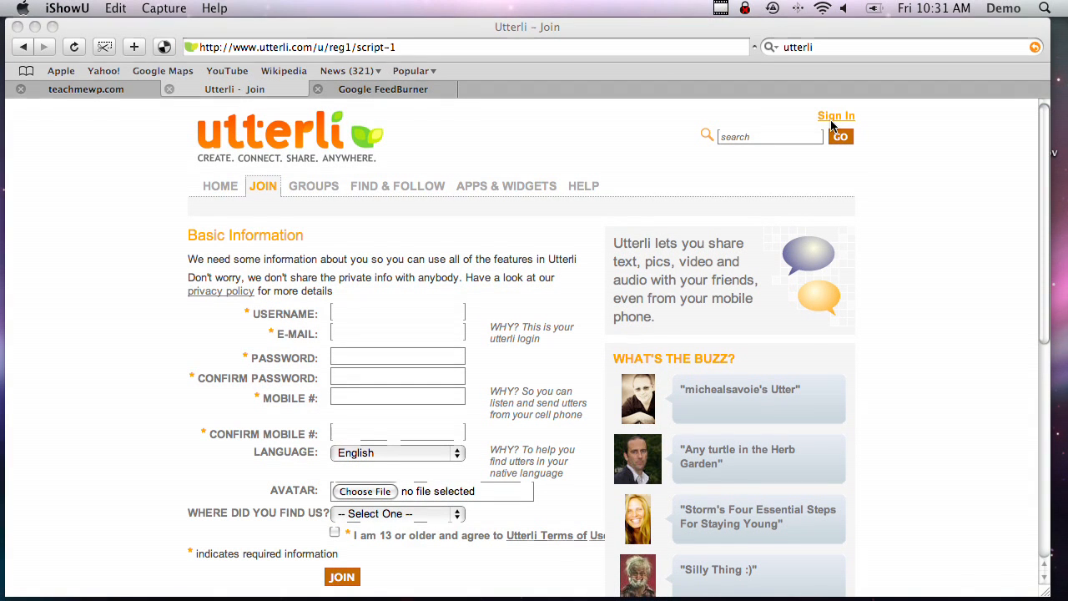
pyautogui.click(836, 117)
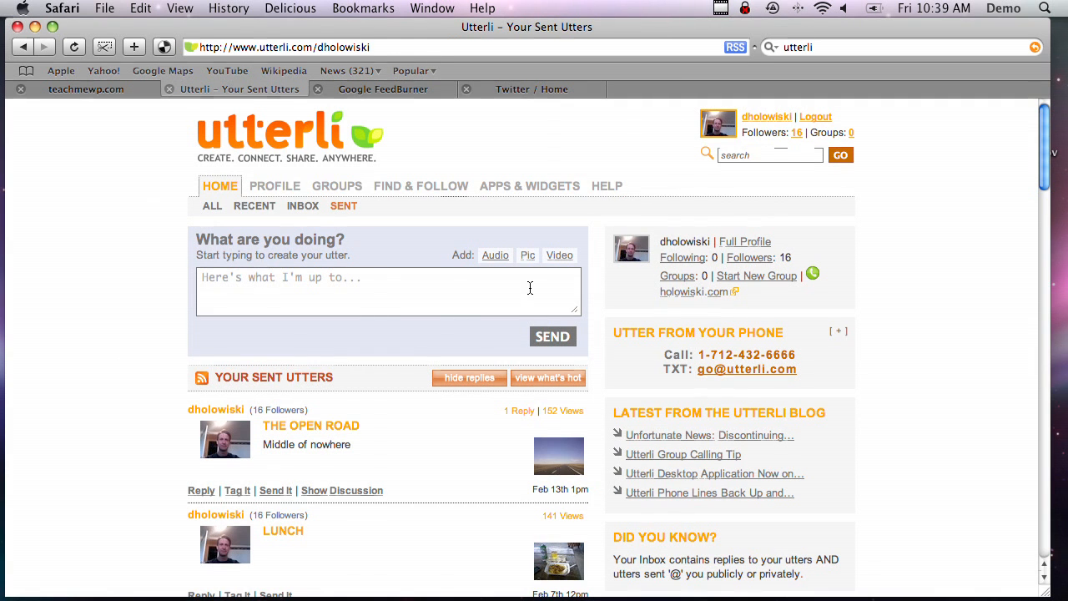
# Step: Start a new utter with recorded audio and allow Utterli access to the camera and microphone
pyautogui.click(339, 283)
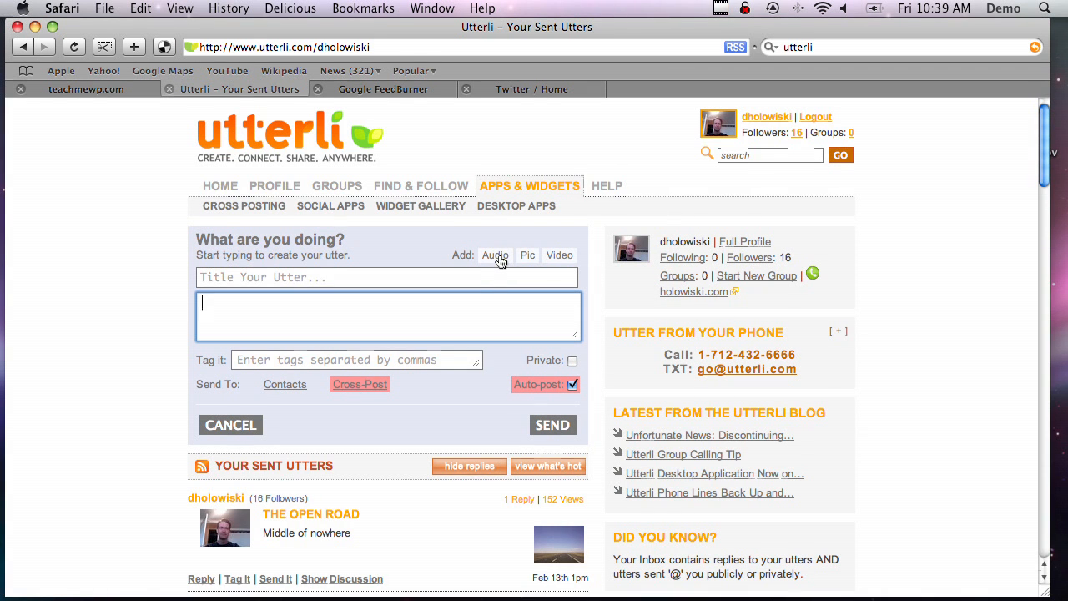
pyautogui.click(498, 259)
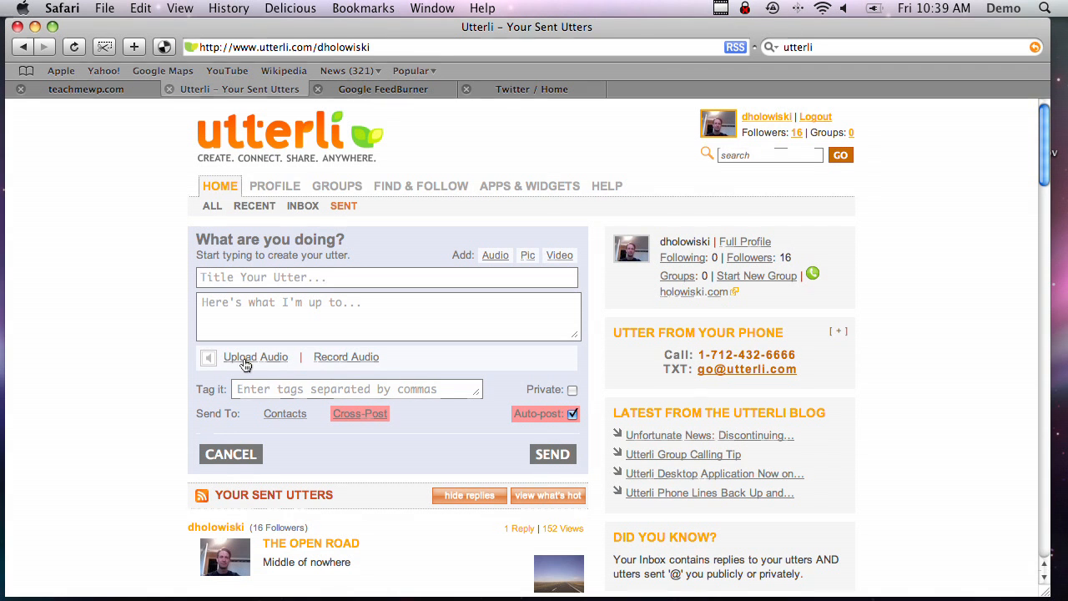
pyautogui.click(342, 357)
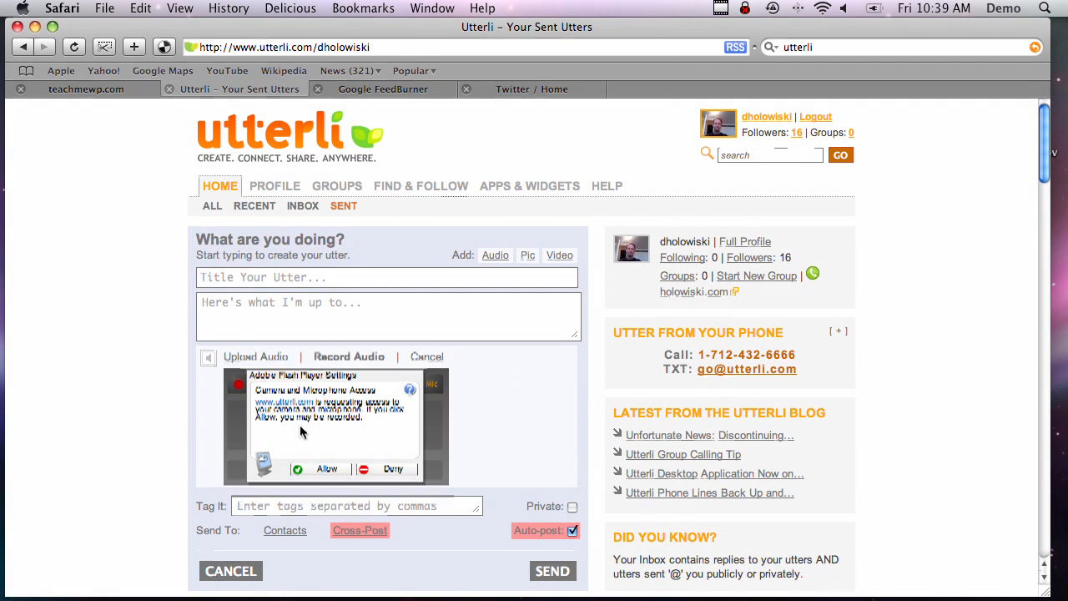
pyautogui.click(310, 470)
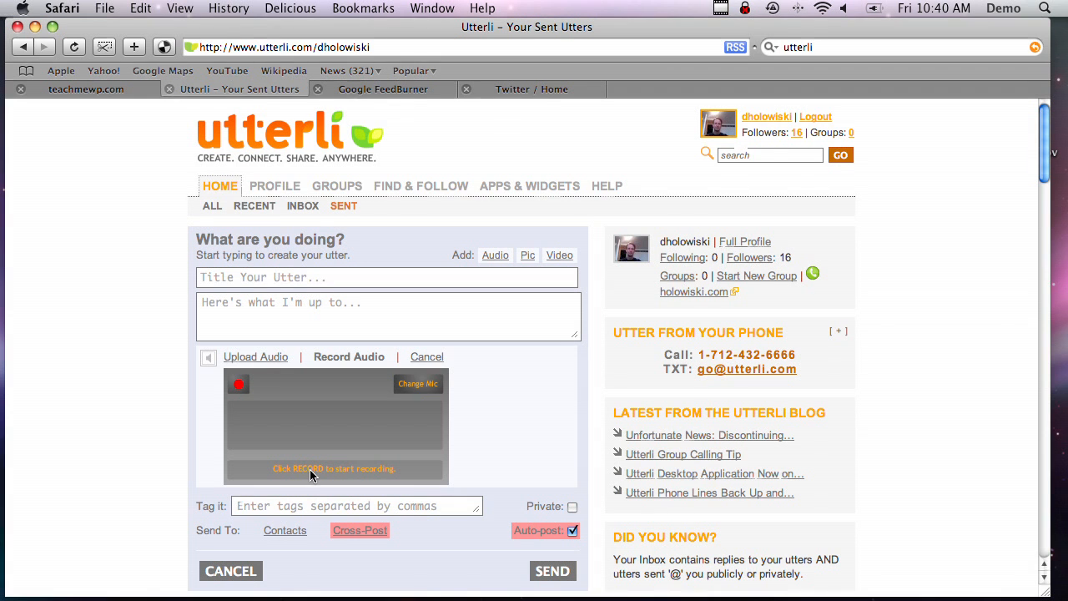
# Step: Set the recorder's microphone to Built-in Microphone and record an audio clip of about 23 seconds for the utter
pyautogui.click(428, 390)
pyautogui.click(408, 406)
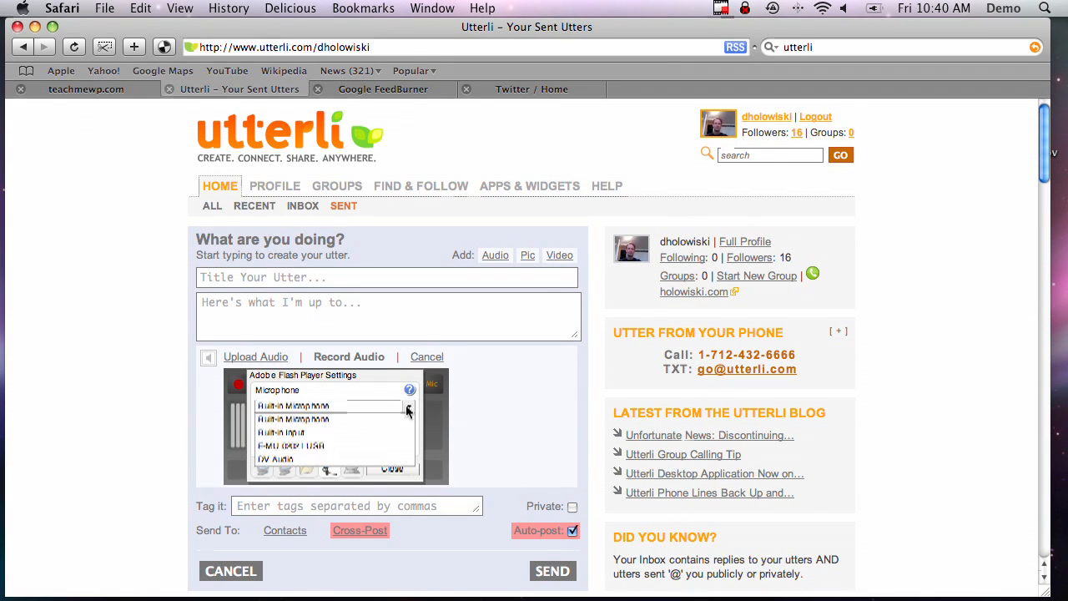
pyautogui.click(292, 420)
pyautogui.click(392, 469)
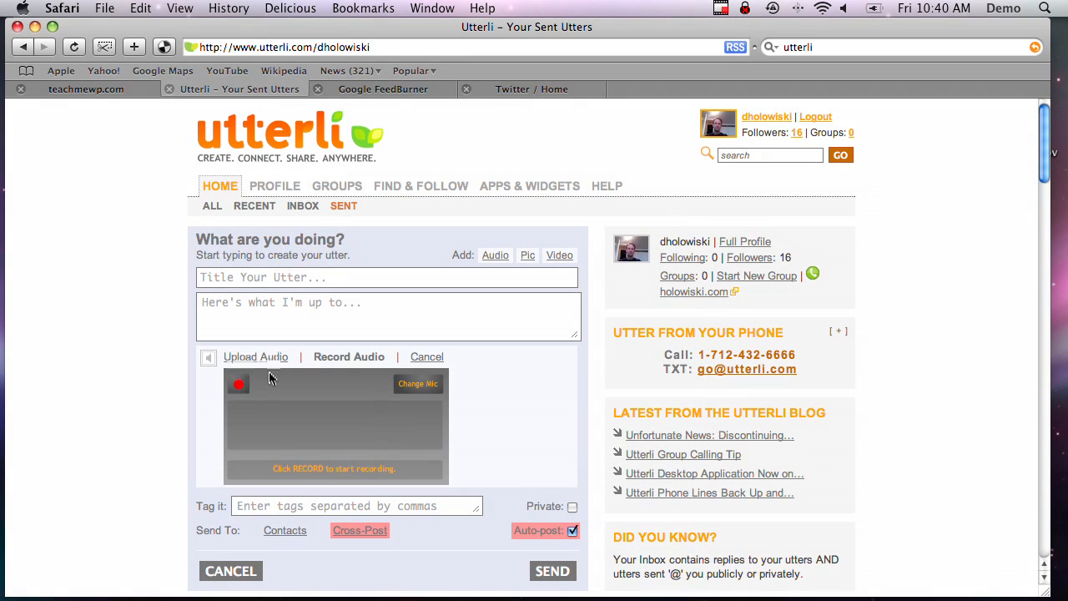
pyautogui.click(238, 386)
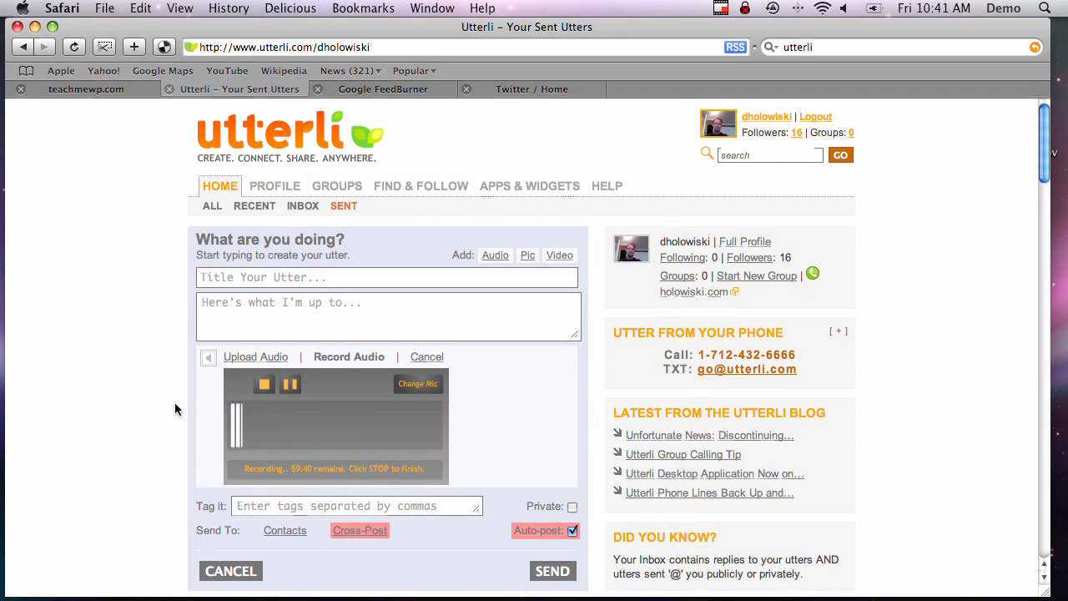
pyautogui.click(263, 387)
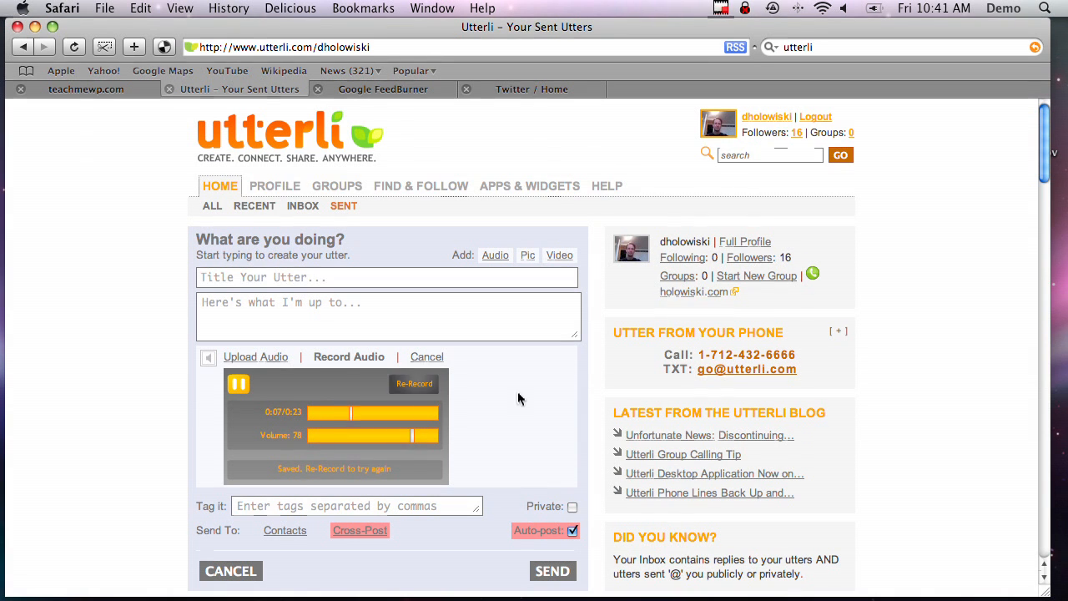
# Step: Title the utter "First episode", add a description of the personal podcast's first episode and the tags "podcast, utterli, hi, teachmewp", and send it
pyautogui.click(333, 282)
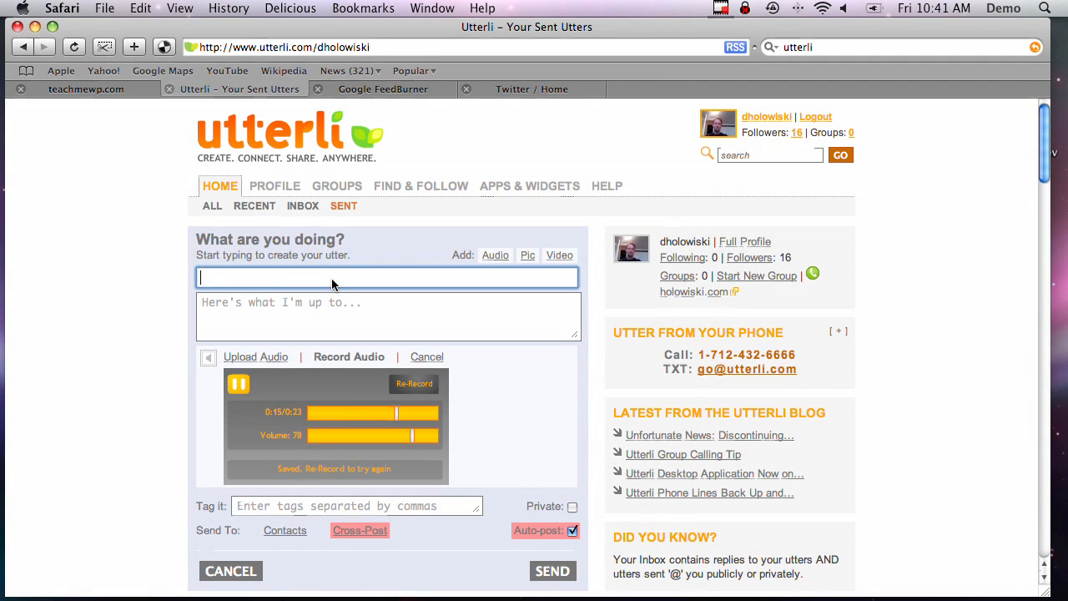
pyautogui.write('First episode')
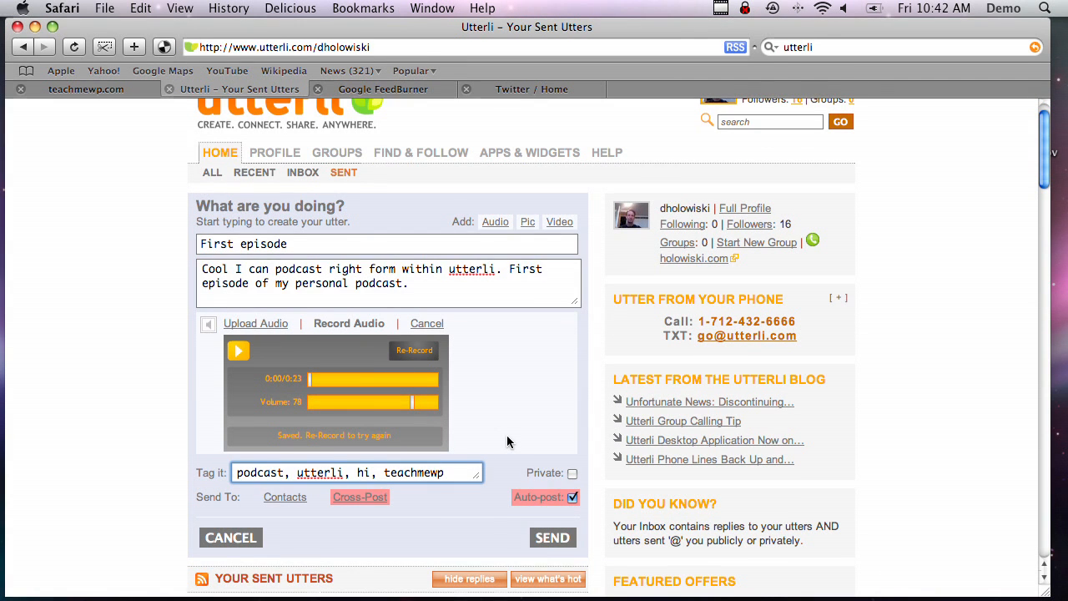
pyautogui.click(558, 539)
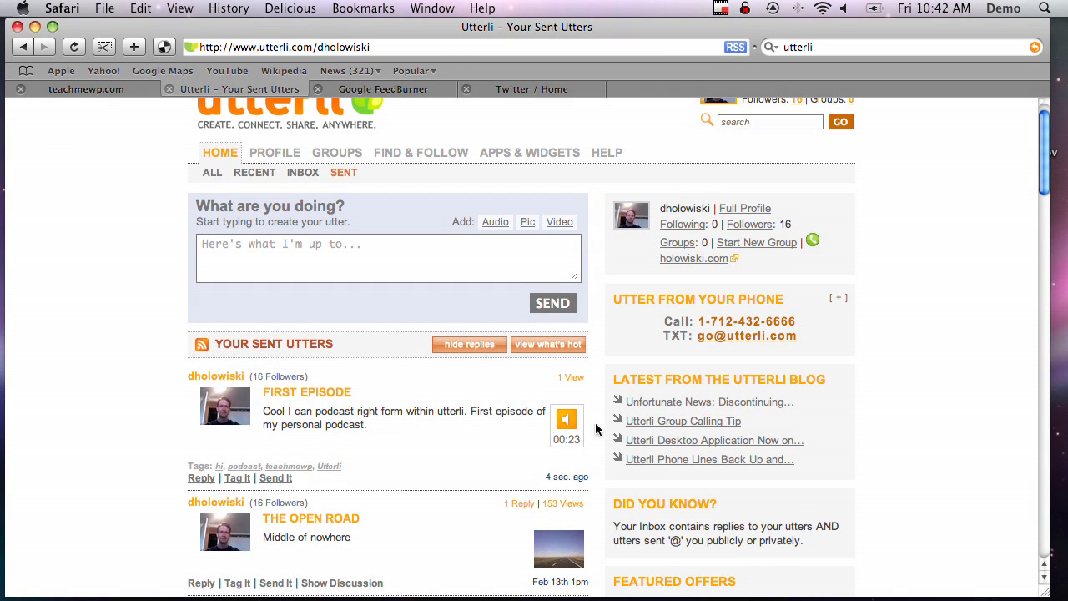
pyautogui.click(572, 424)
# Step: Copy the link of the sent utters' RSS feed that does not include private utters
pyautogui.scroll(2, 135, 307)
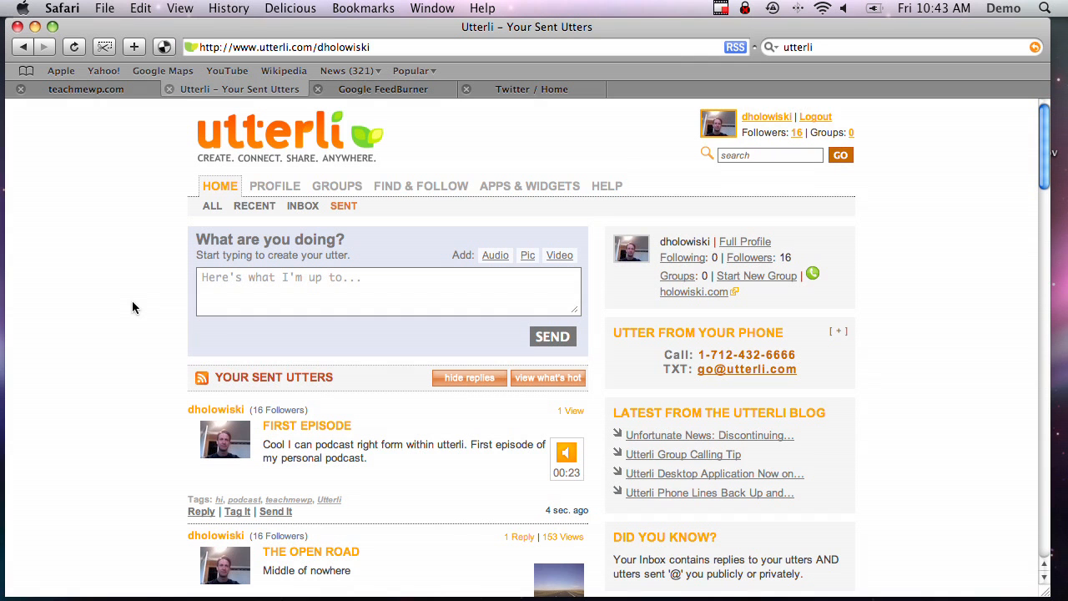
pyautogui.click(202, 382)
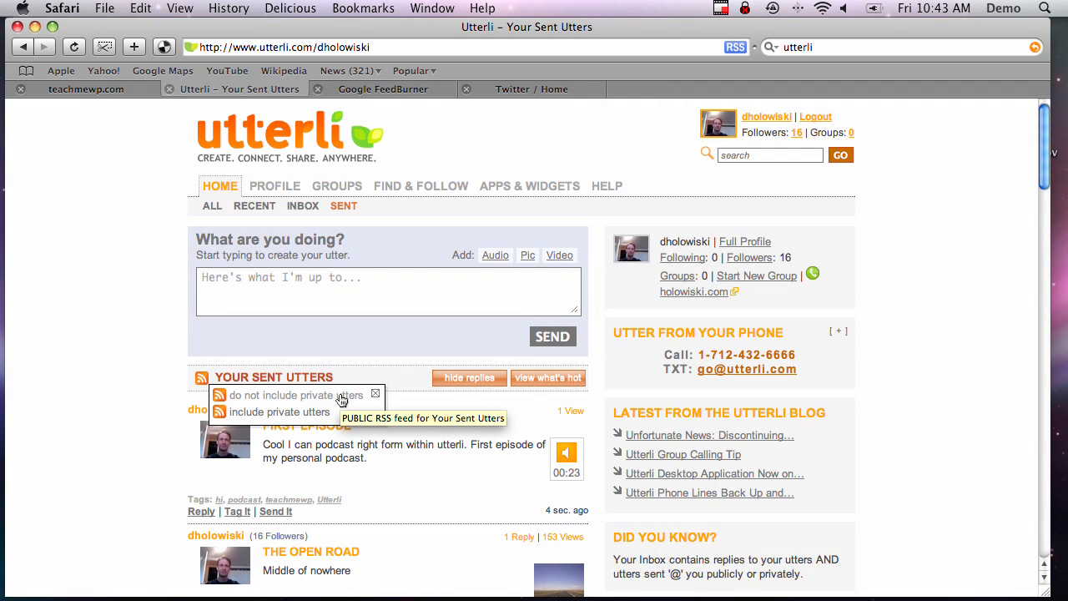
pyautogui.rightClick(276, 401)
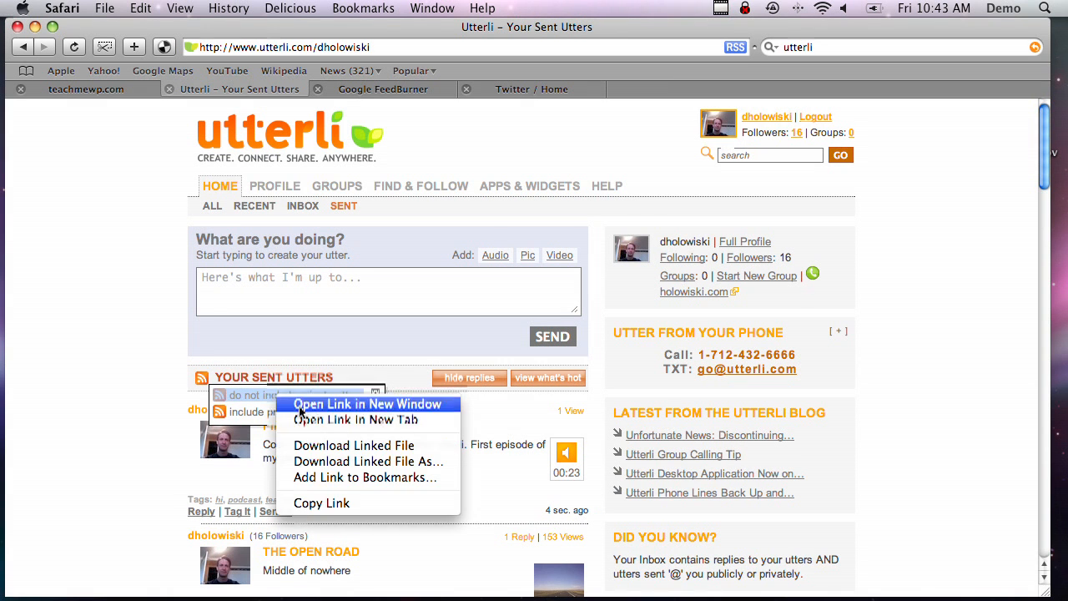
pyautogui.click(343, 499)
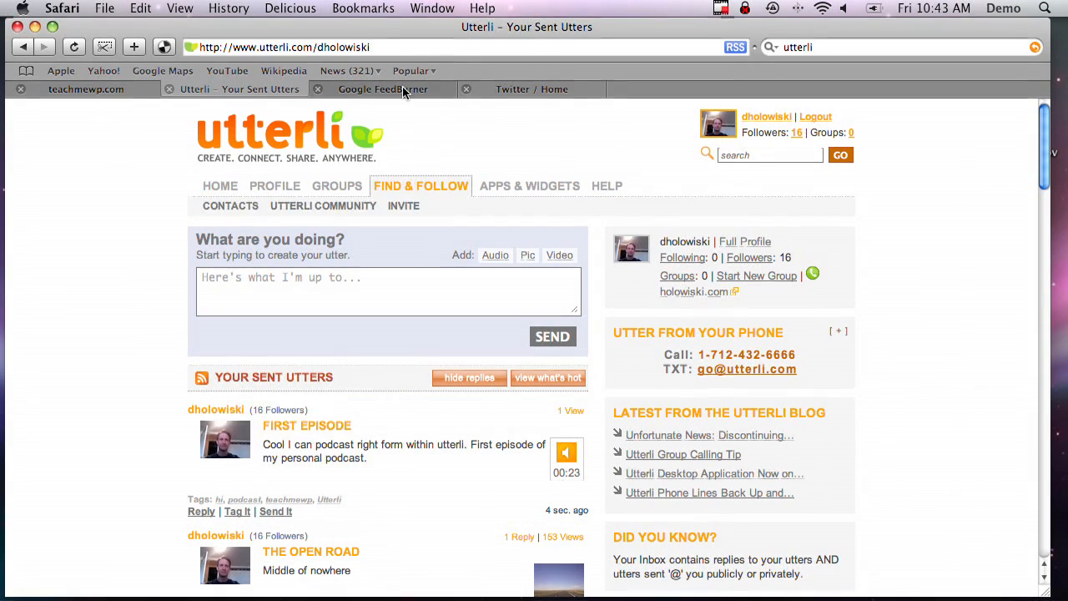
# Step: Switch to Google FeedBurner and burn a new feed from the copied Utterli feed address, marked as a podcaster's feed
pyautogui.click(402, 88)
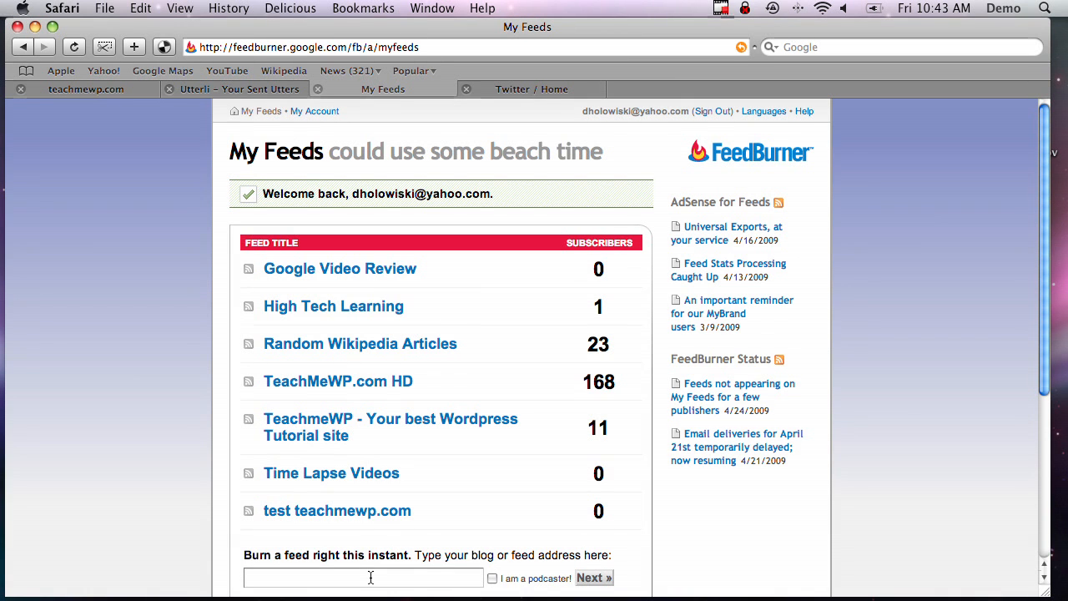
pyautogui.click(267, 572)
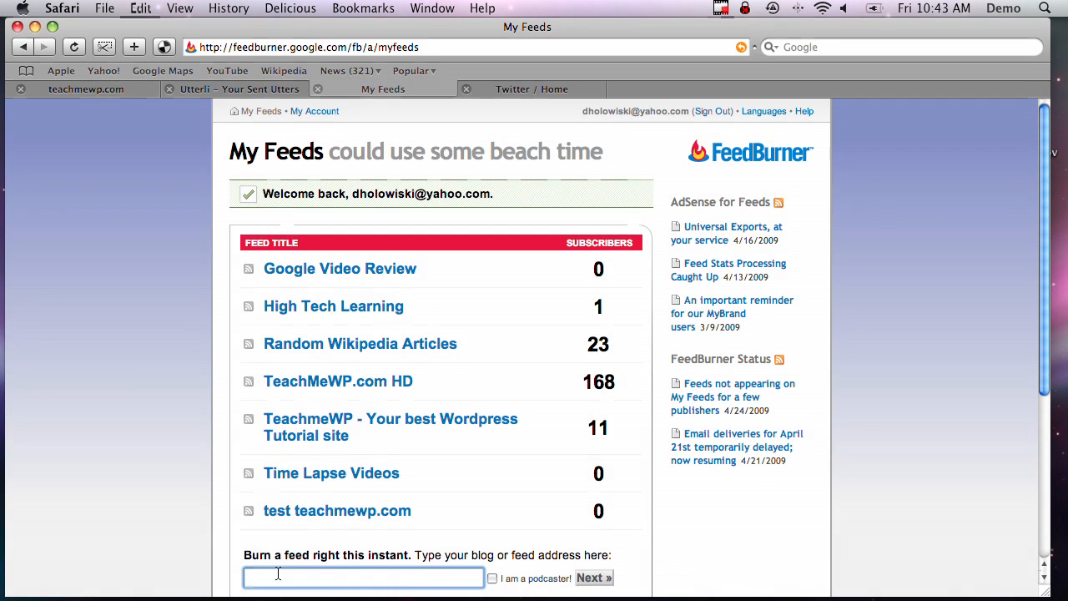
pyautogui.press('super+v')
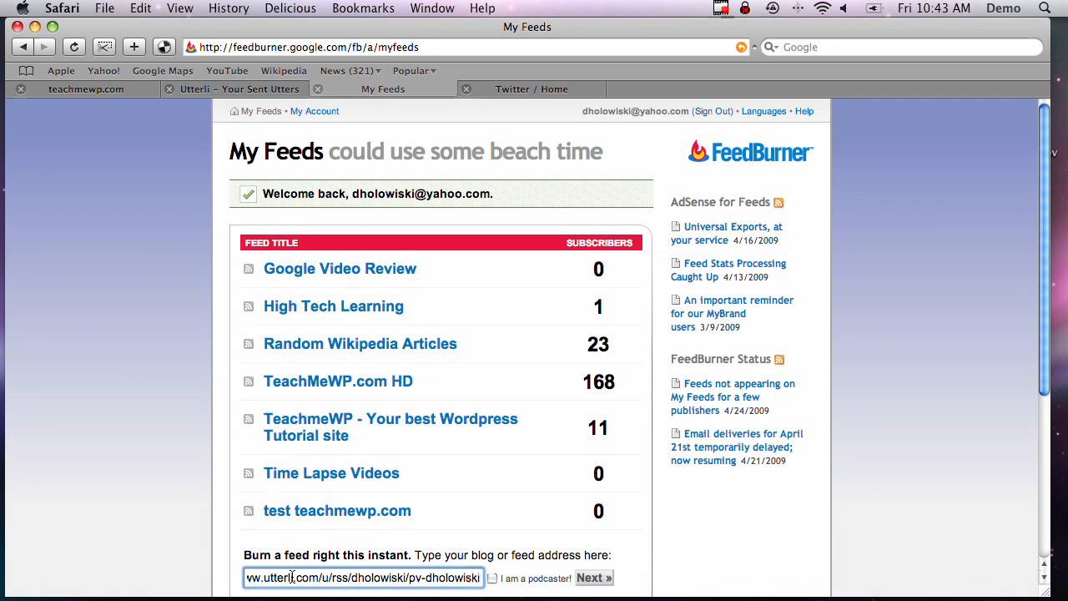
pyautogui.click(492, 581)
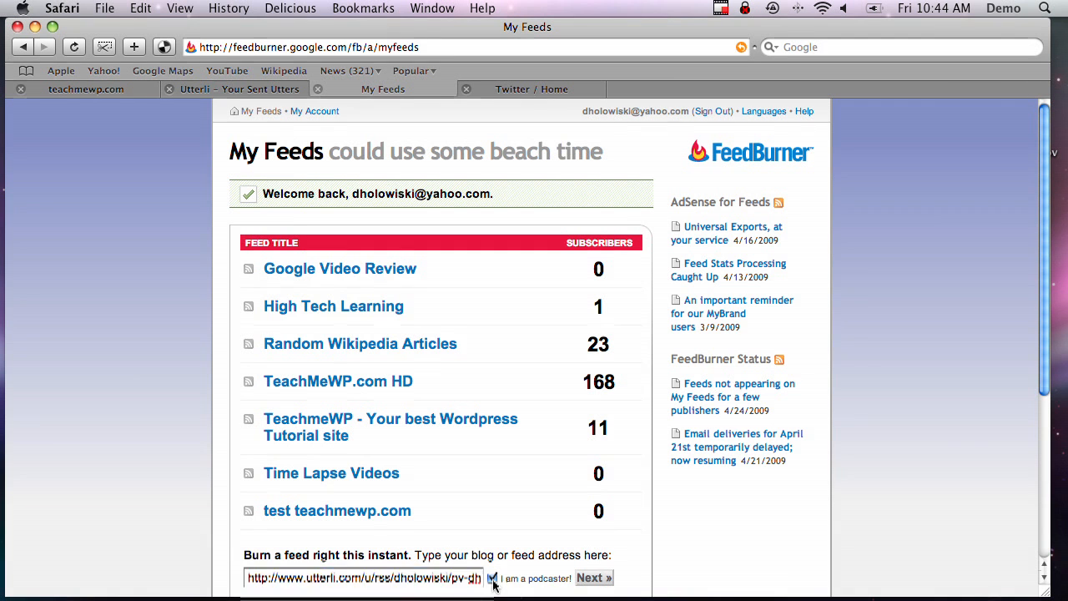
pyautogui.click(594, 578)
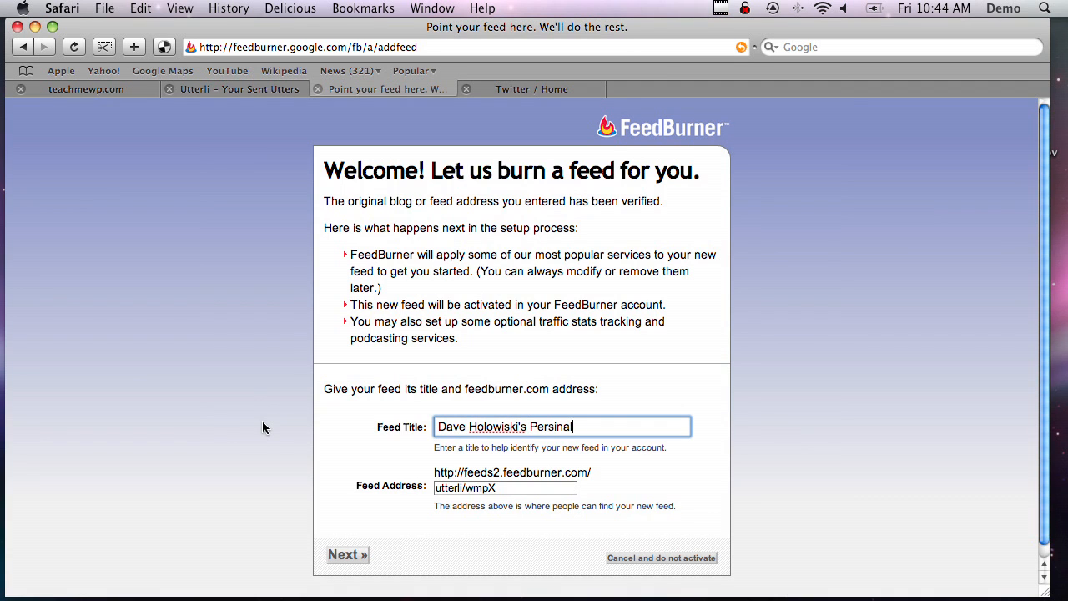
# Step: Title the feed with the owner's name plus "Persinal Poidcast", use the owner's name as feed address, activate it and skip to feed management
pyautogui.press('Tab')
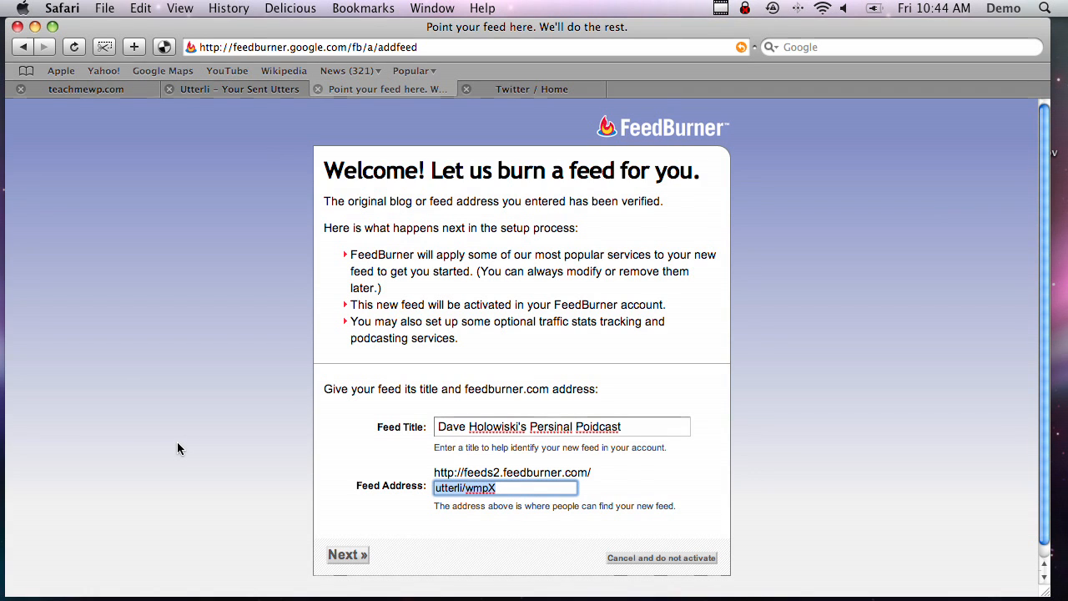
pyautogui.write('daveholowiski')
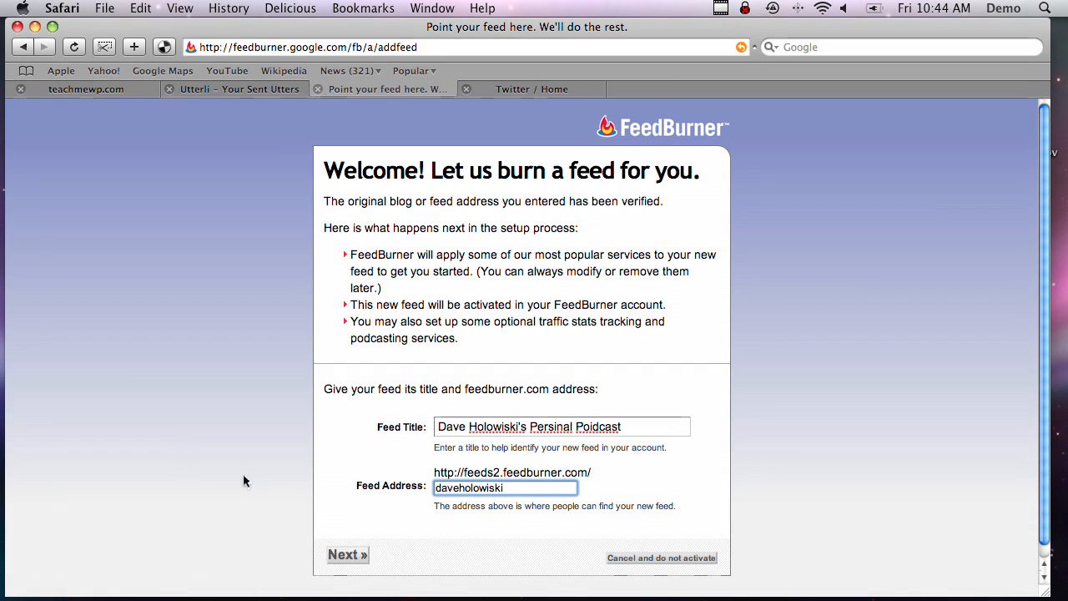
pyautogui.click(354, 561)
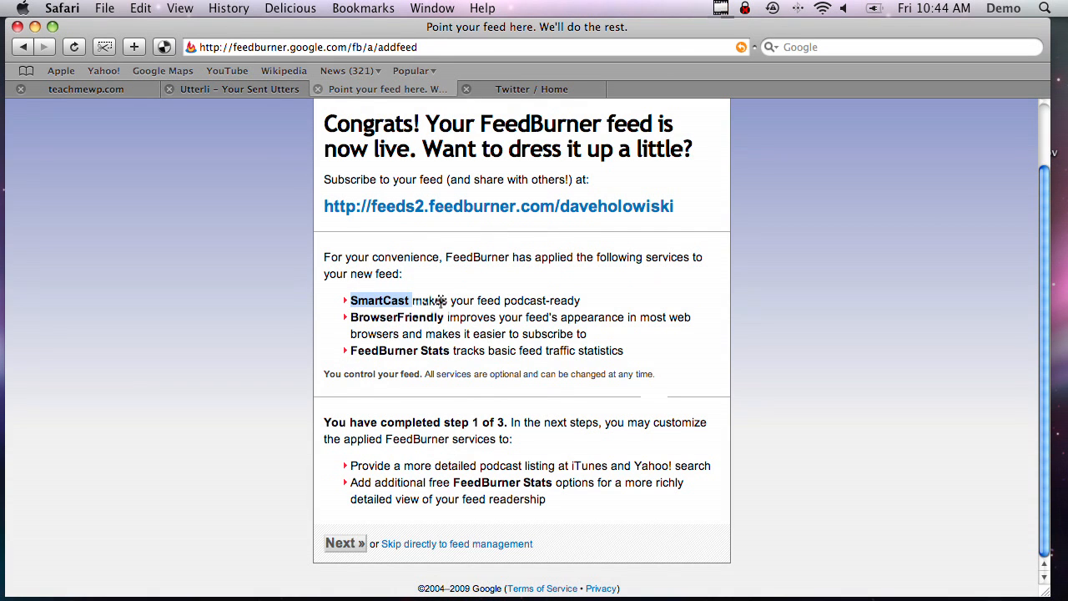
pyautogui.click(445, 544)
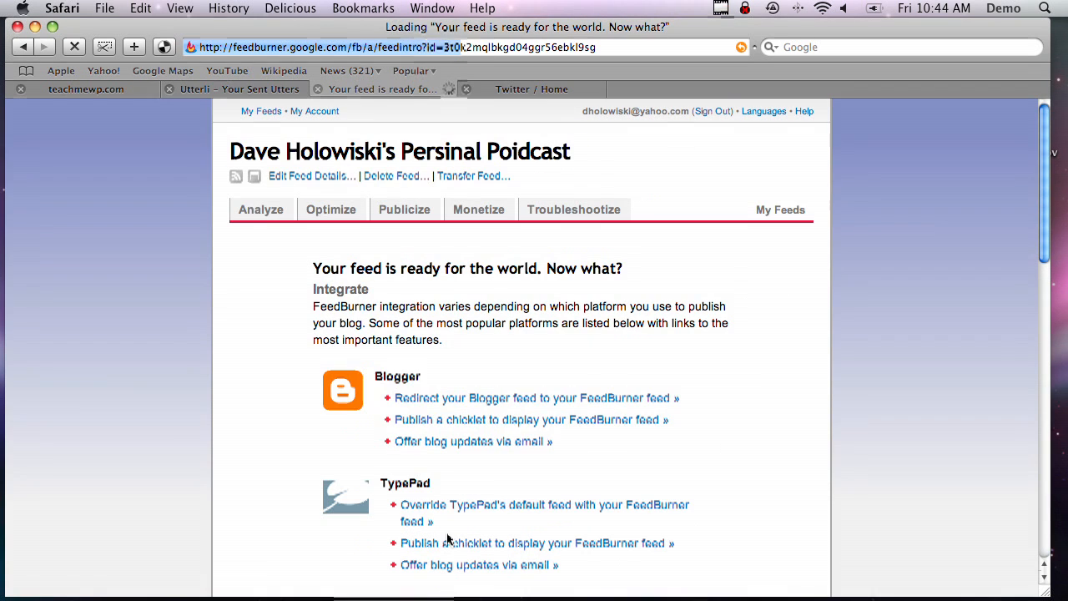
# Step: Open the feed's SmartCast optimization settings and set the iTunes podcast category to Society & Culture
pyautogui.click(350, 213)
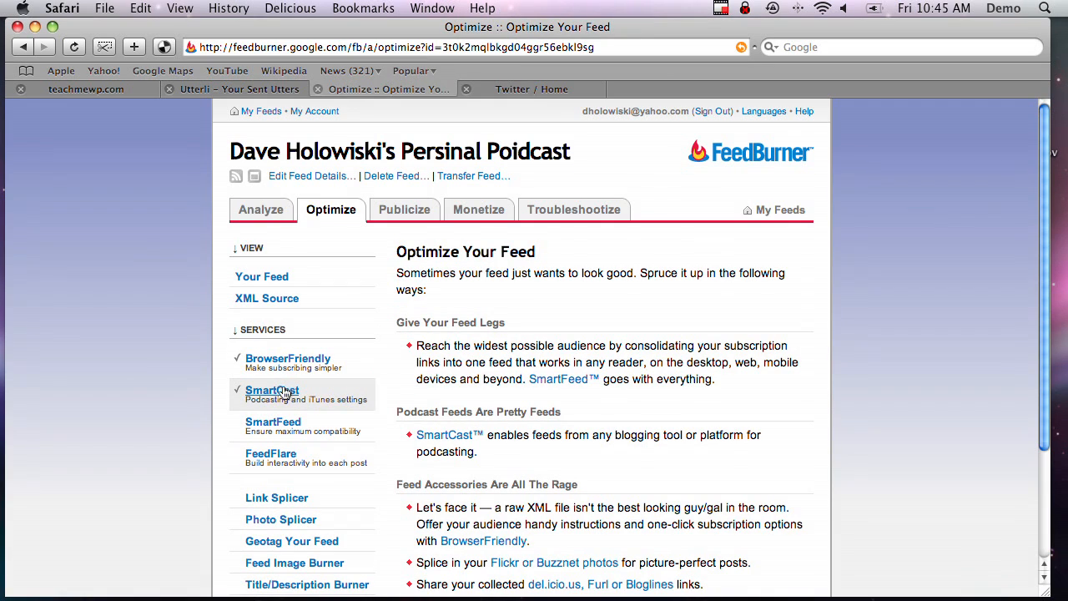
pyautogui.click(281, 392)
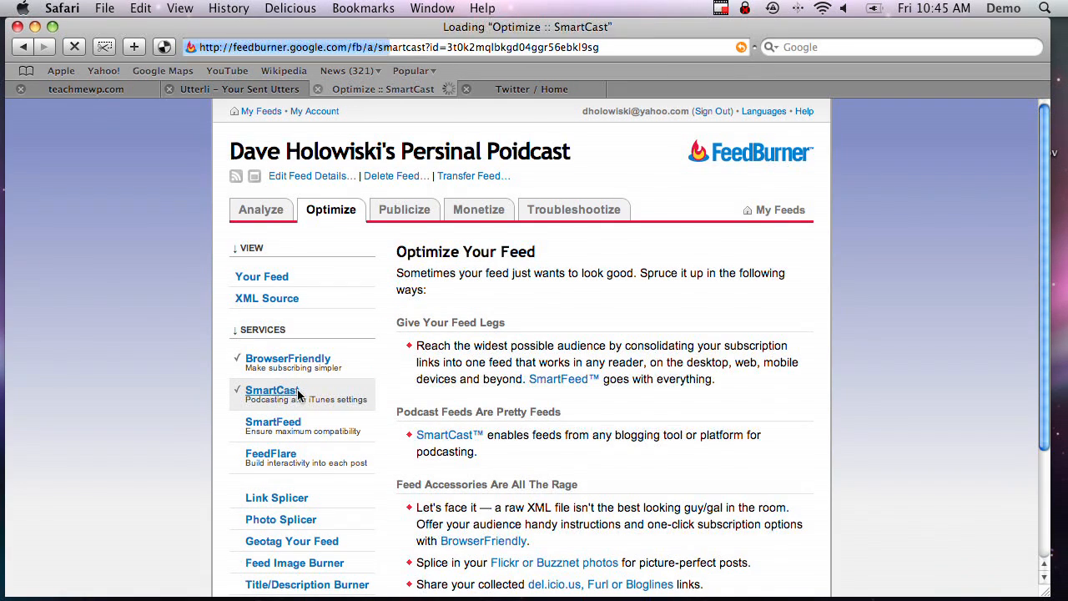
pyautogui.scroll(-3, 640, 238)
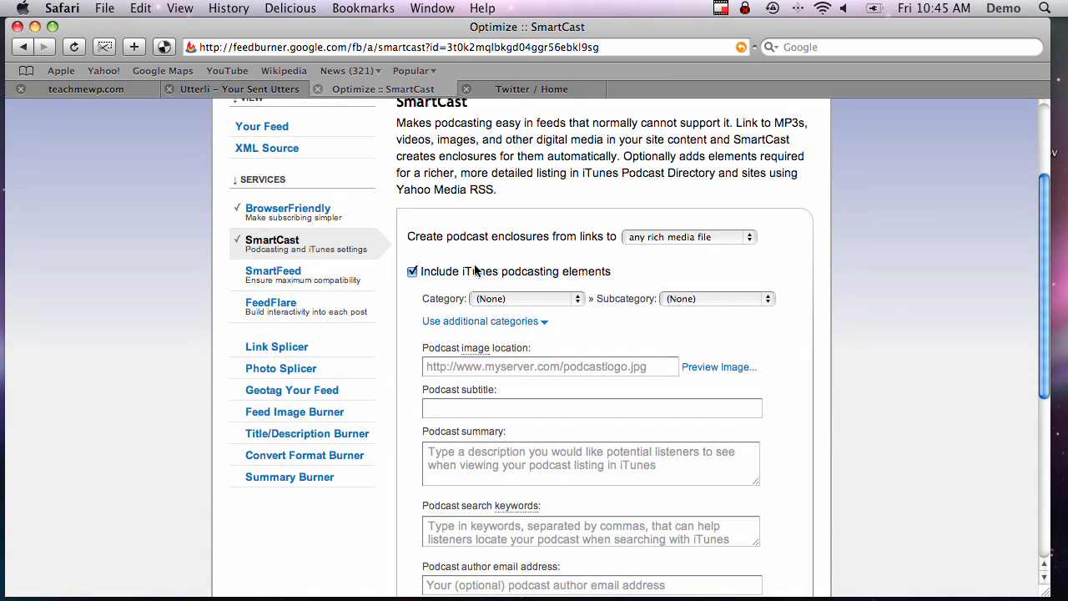
pyautogui.click(574, 300)
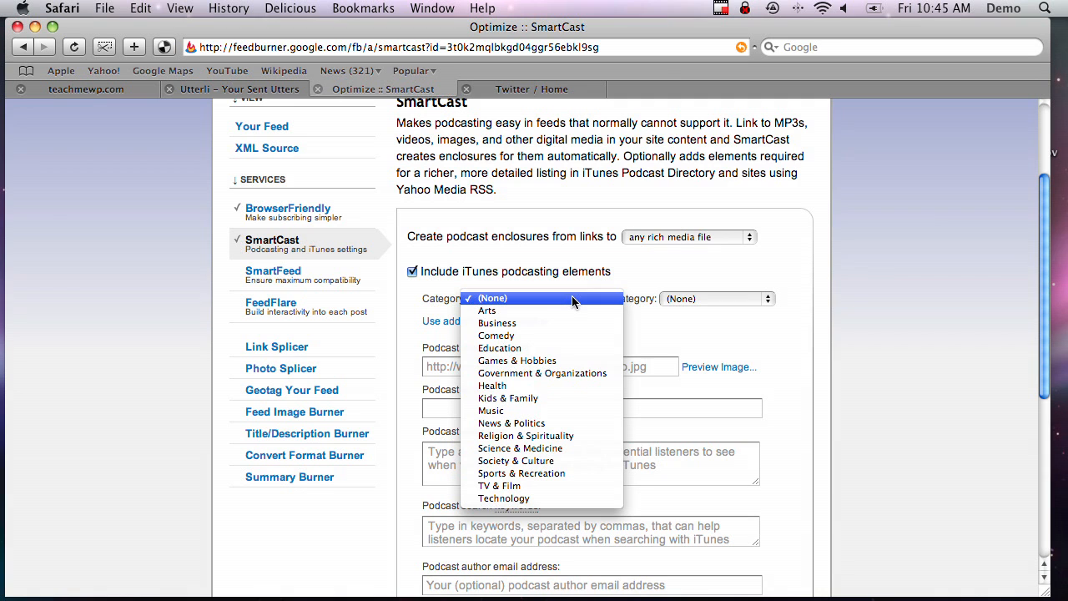
pyautogui.click(557, 460)
pyautogui.scroll(-3, 535, 237)
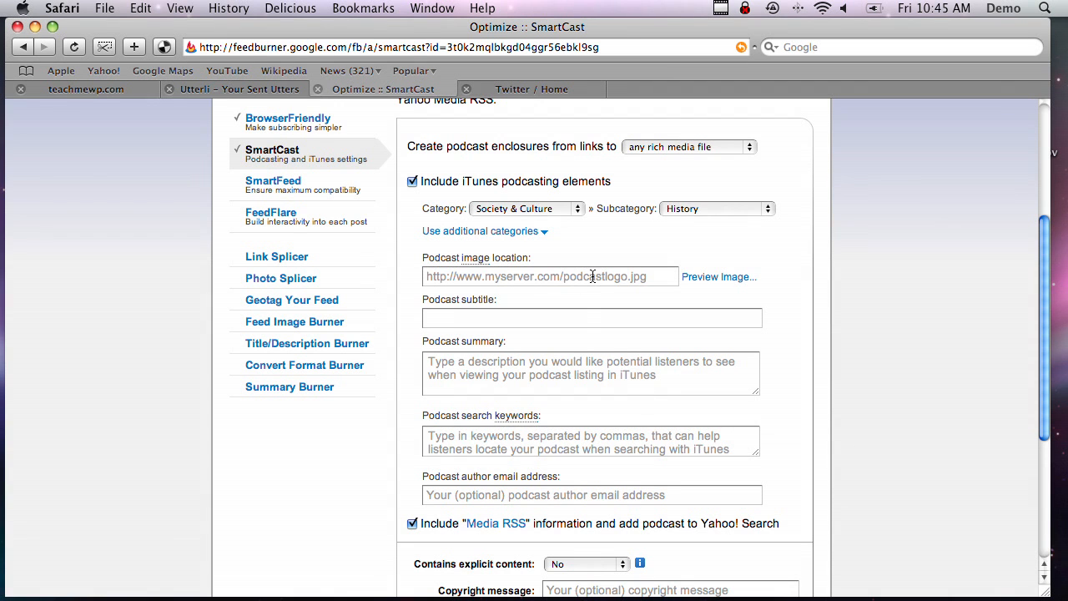
# Step: Fill in the podcast subtitle, a summary and the author's email, leave explicit content at No, and save the SmartCast settings
pyautogui.click(584, 318)
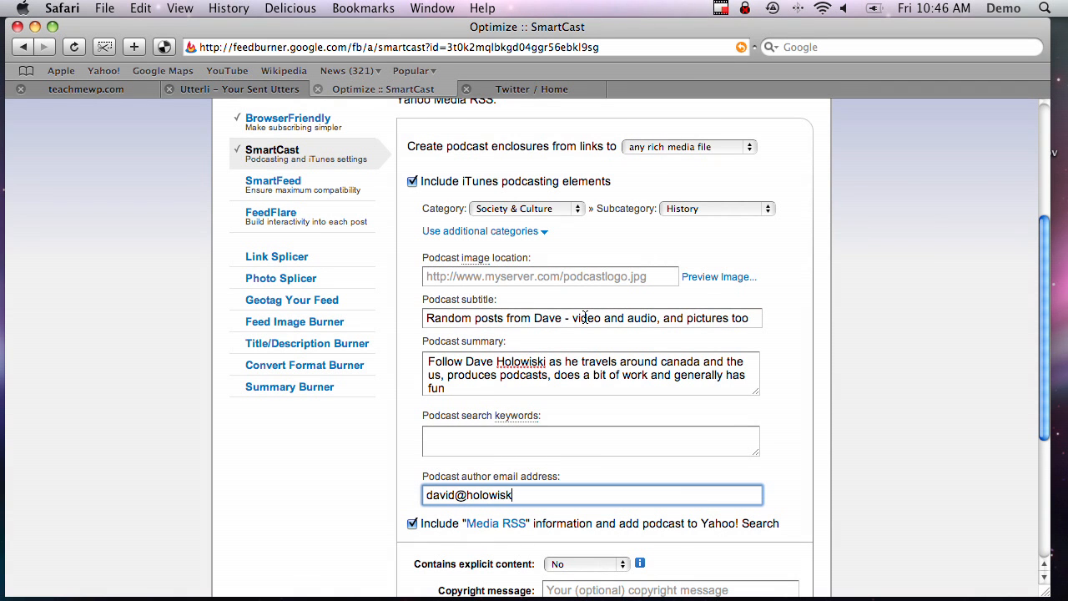
pyautogui.scroll(-5, 643, 395)
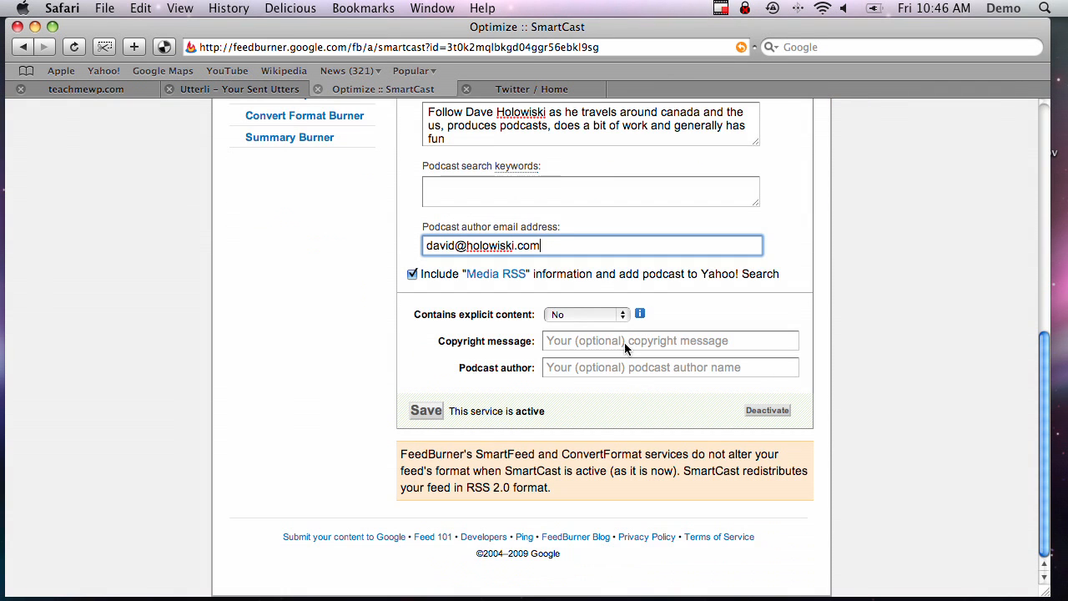
pyautogui.click(573, 312)
pyautogui.click(571, 315)
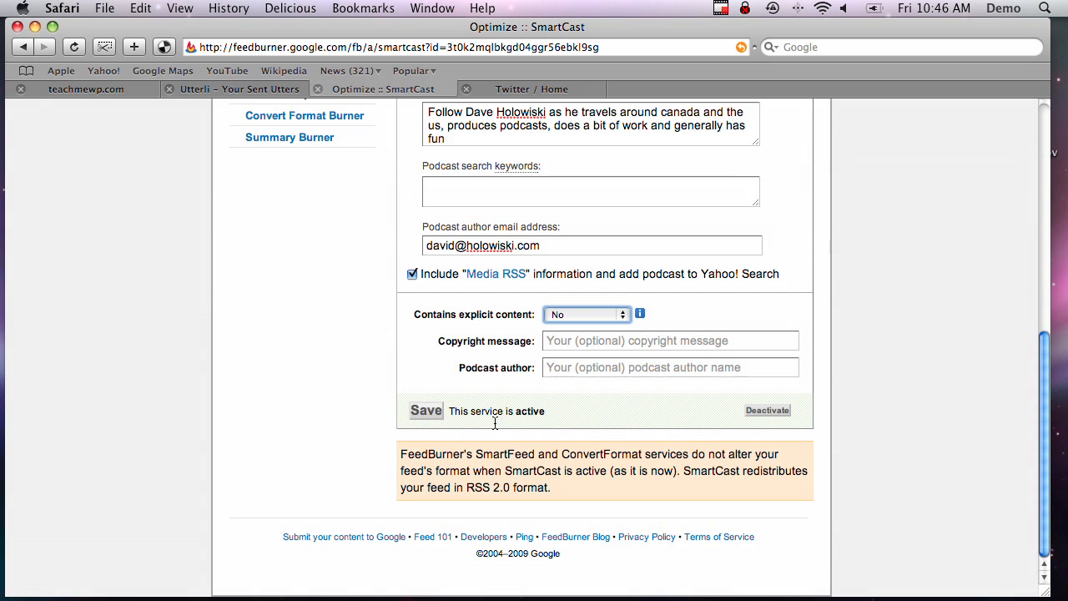
pyautogui.click(425, 411)
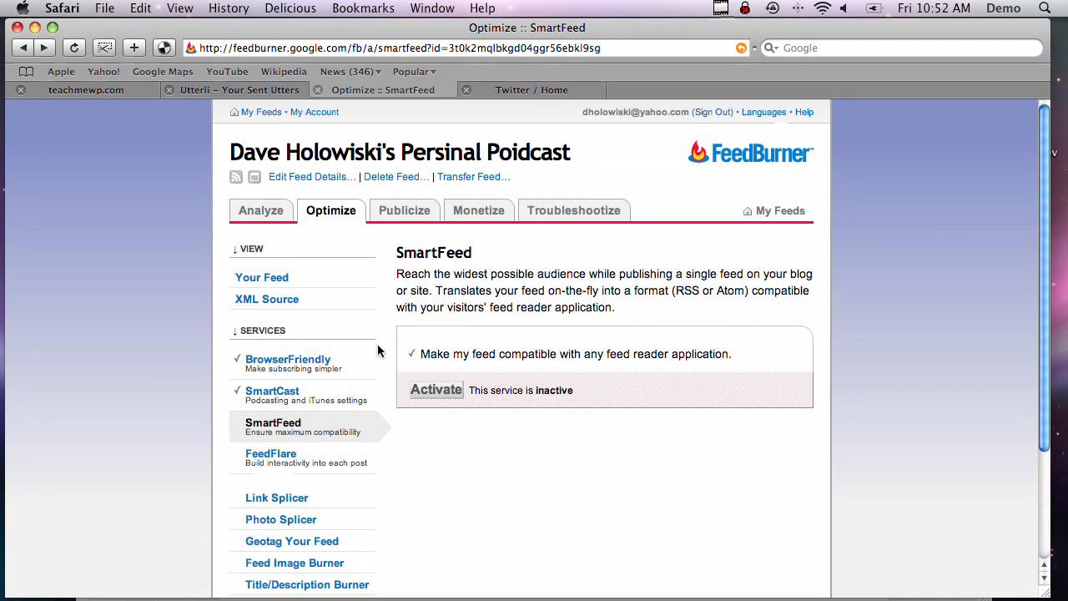
# Step: Open the burned feed's public page to check its title, and close its window again
pyautogui.scroll(-1, 378, 349)
pyautogui.scroll(1, 377, 349)
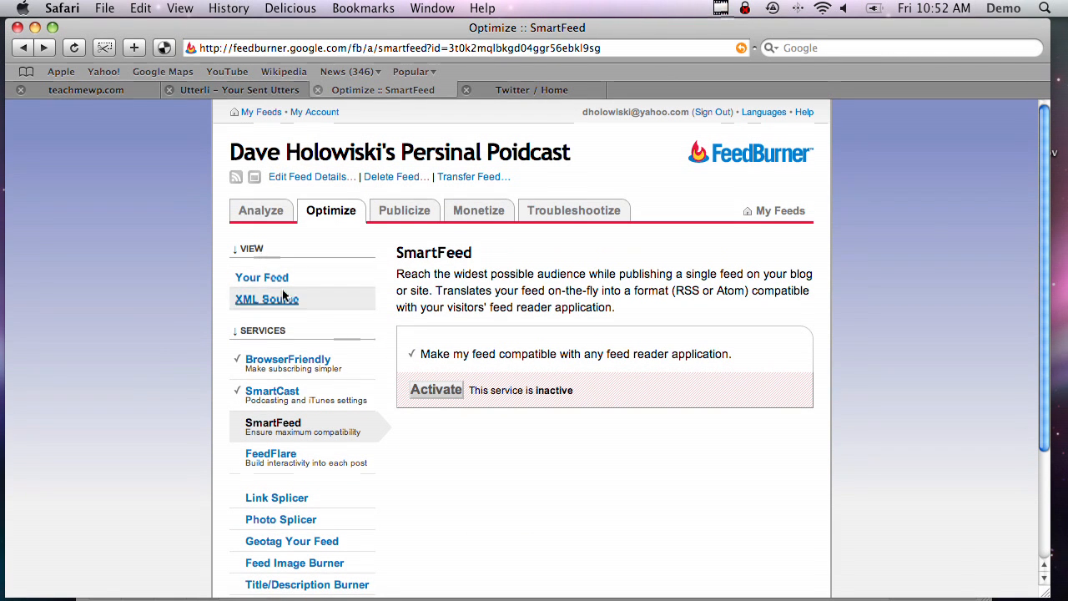
pyautogui.click(239, 176)
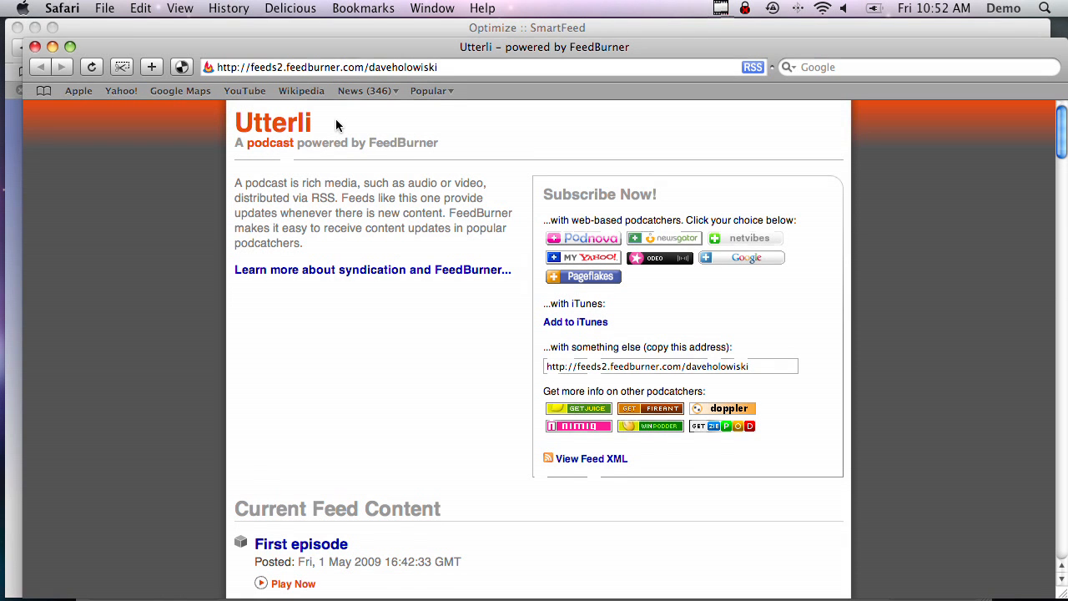
pyautogui.click(34, 48)
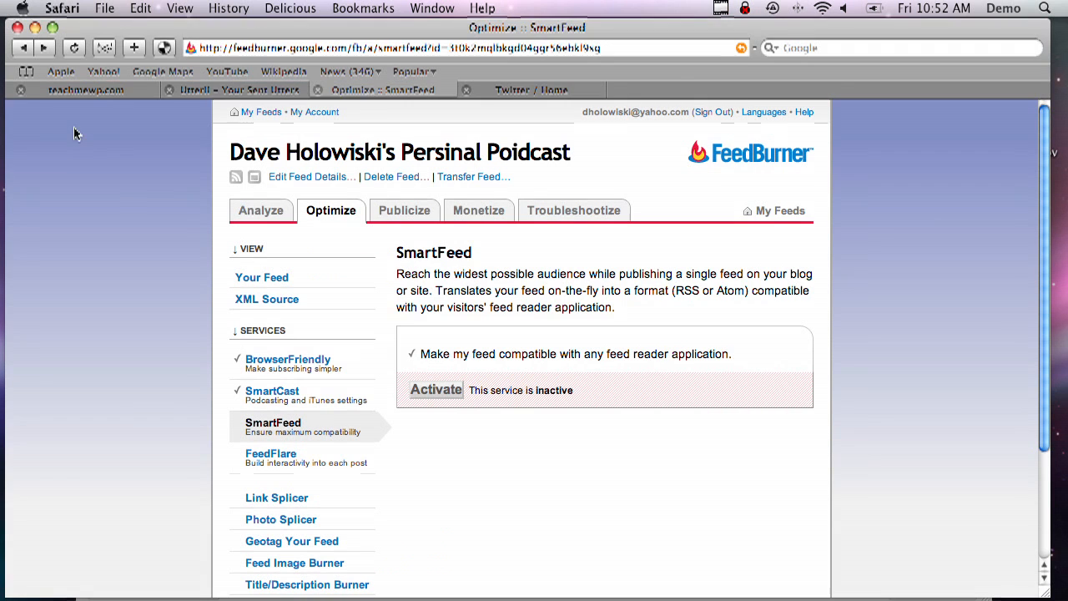
# Step: Activate the Title/Description Burner with the owner's name plus "personal podcast" as new title and an empty description
pyautogui.scroll(-5, 321, 430)
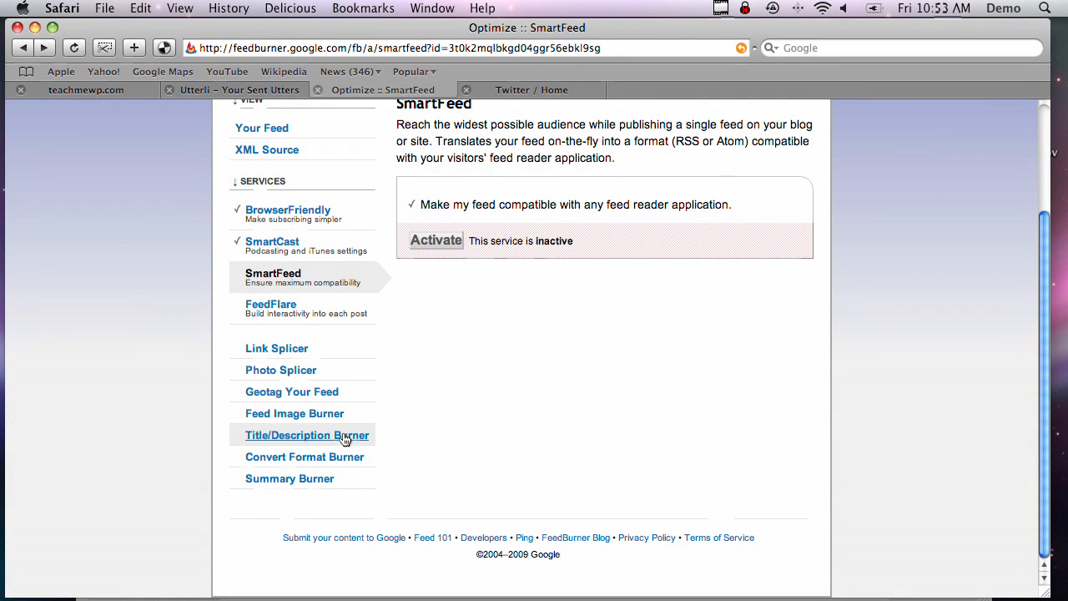
pyautogui.click(344, 433)
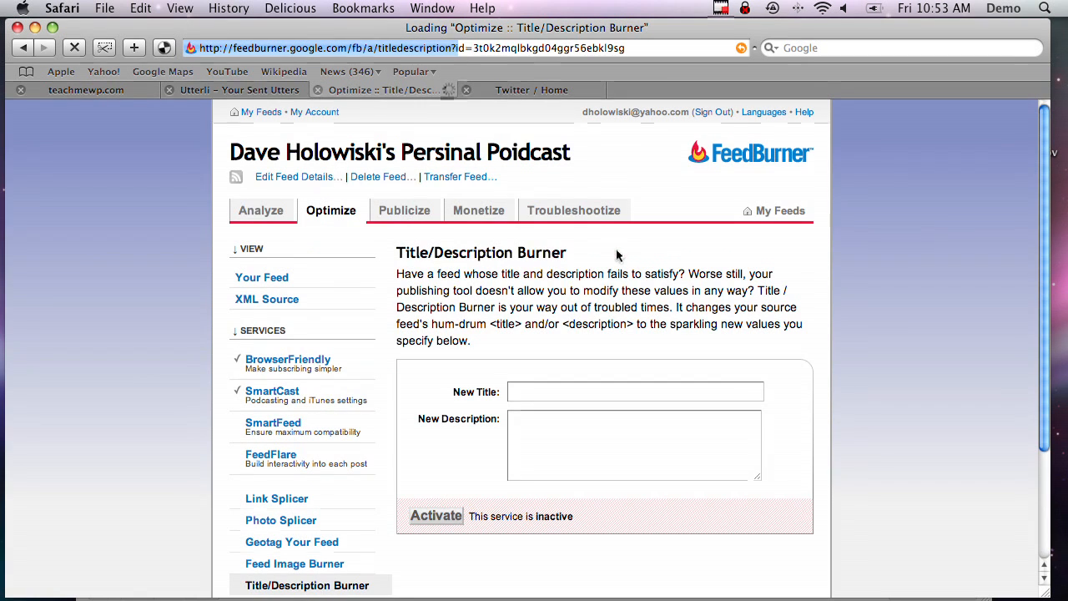
pyautogui.click(549, 388)
pyautogui.write('Dave ')
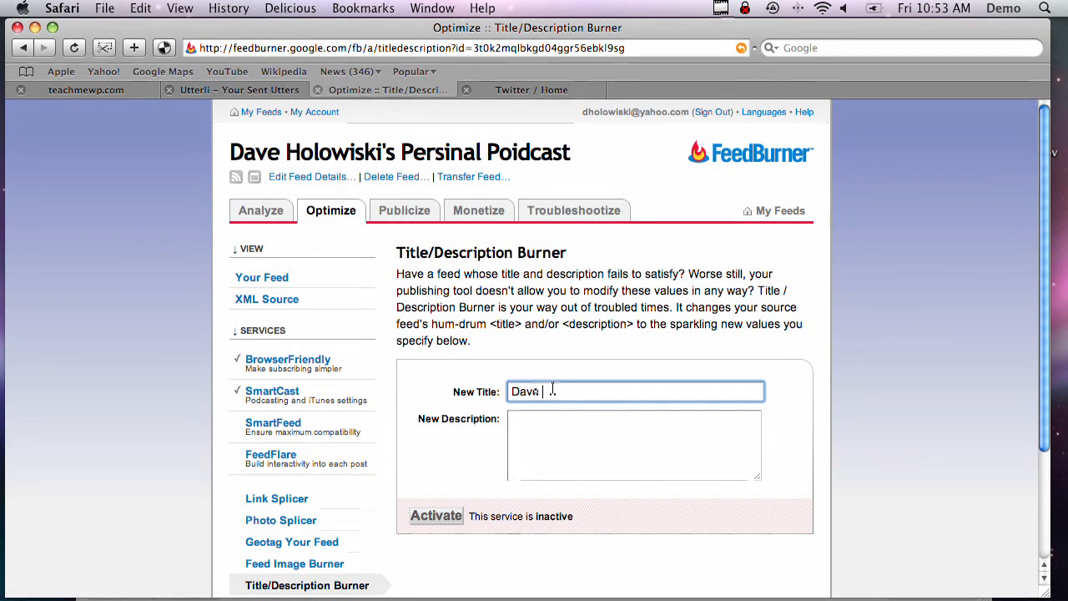
pyautogui.write("Holowiski's personal podcast")
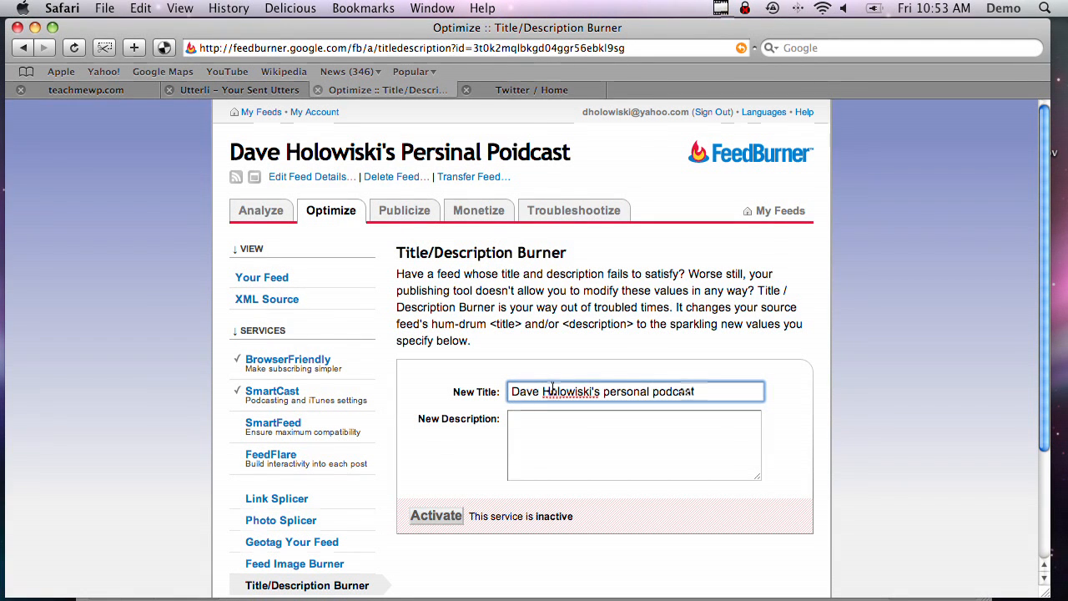
pyautogui.click(544, 470)
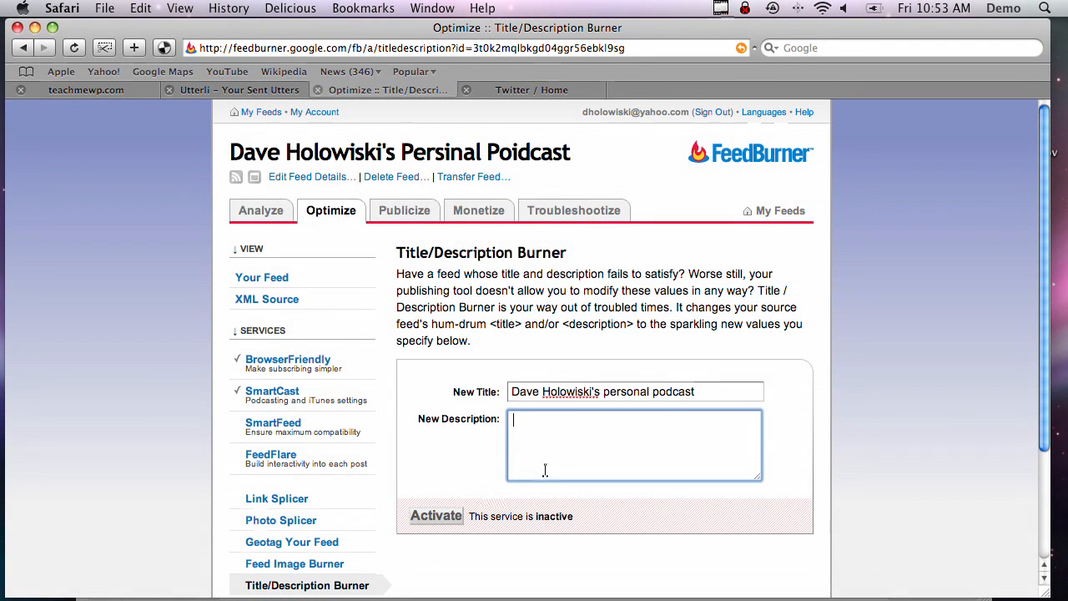
pyautogui.click(425, 515)
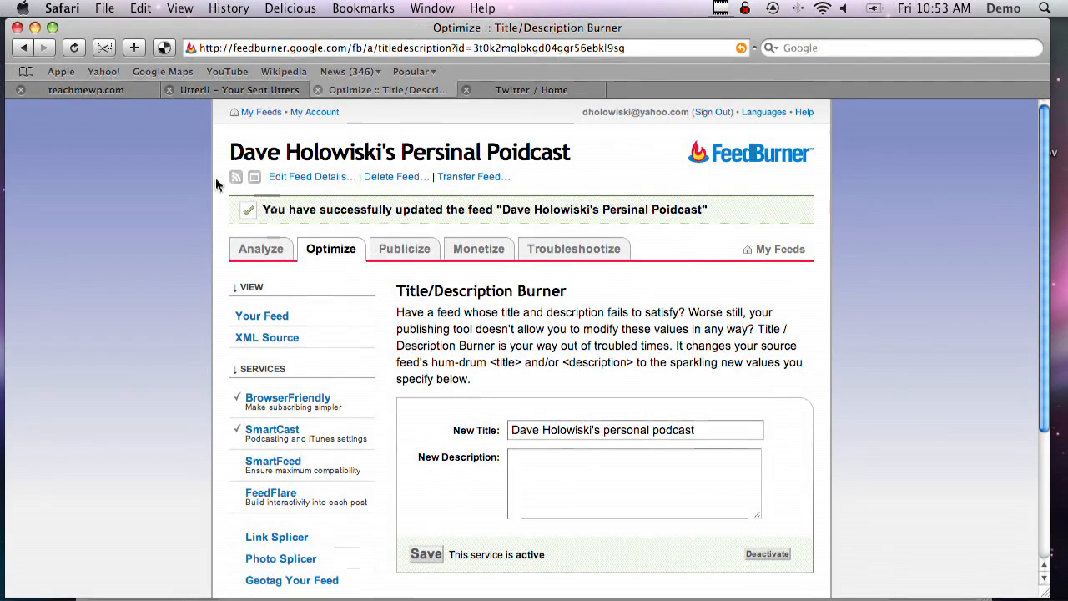
# Step: Open the feed's public page, look through its episodes, copy the page's address and close the window
pyautogui.click(237, 177)
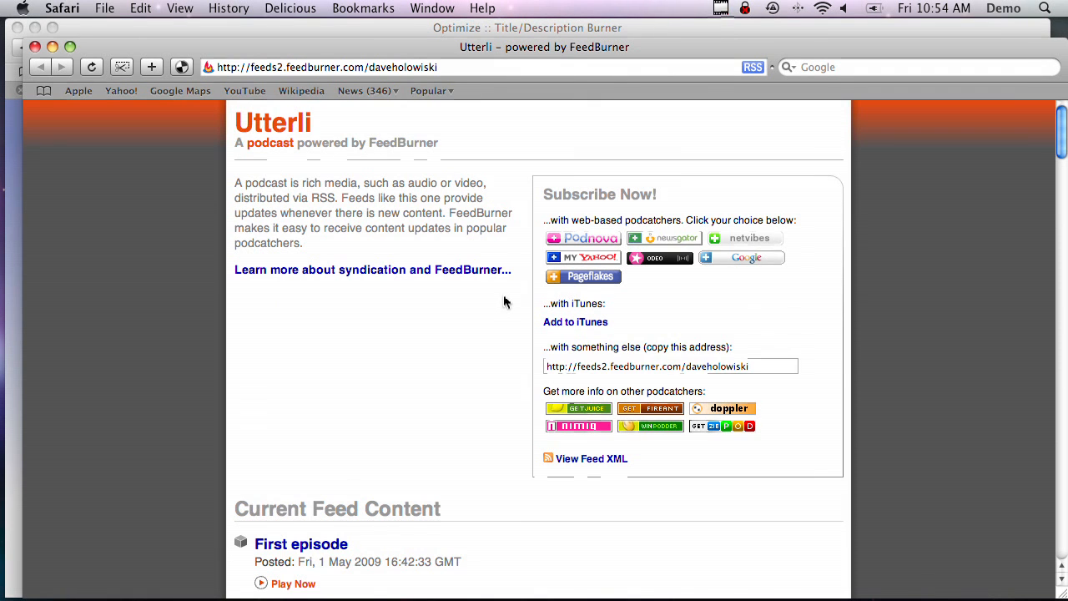
pyautogui.scroll(-10, 503, 296)
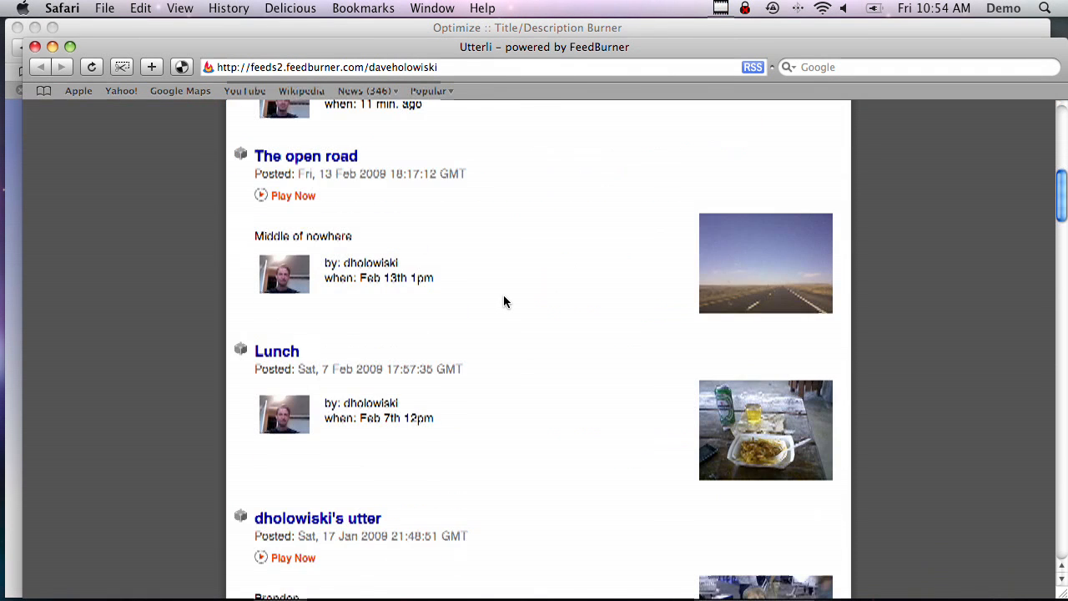
pyautogui.scroll(10, 503, 296)
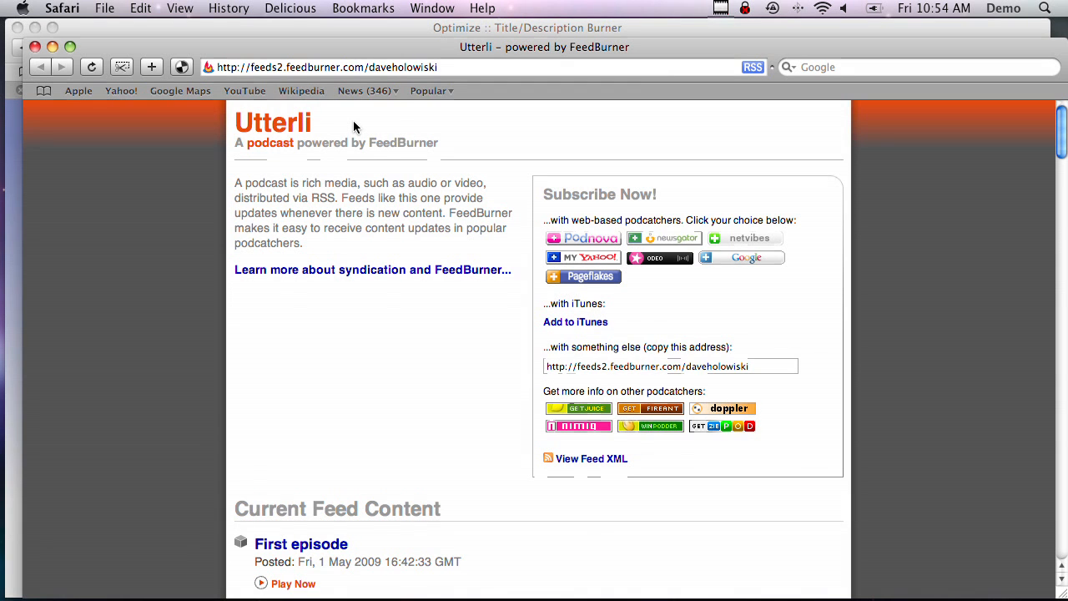
pyautogui.click(331, 70)
pyautogui.rightClick(409, 67)
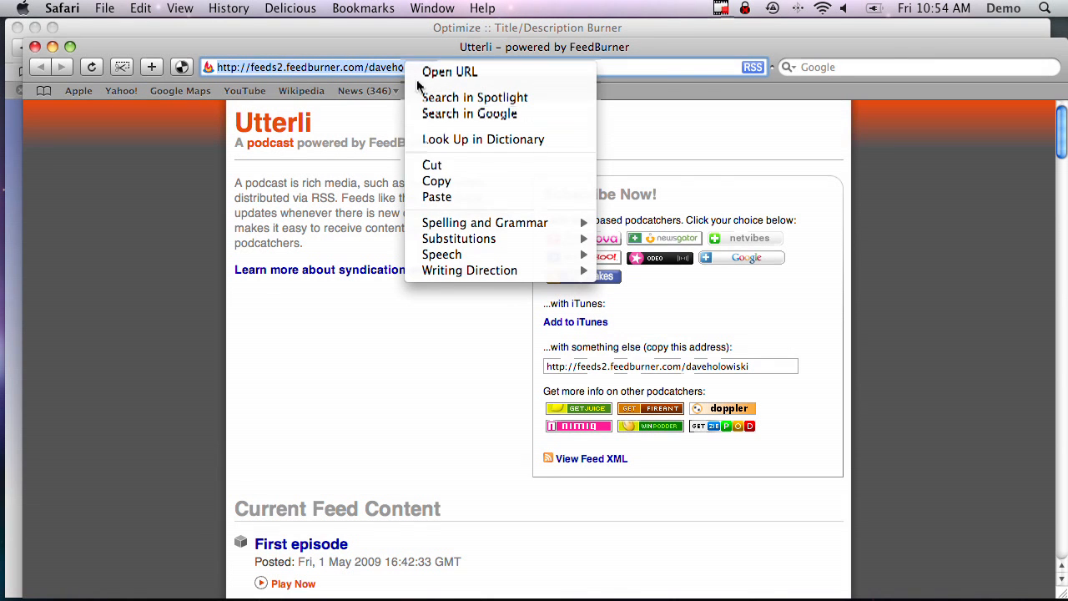
pyautogui.click(436, 189)
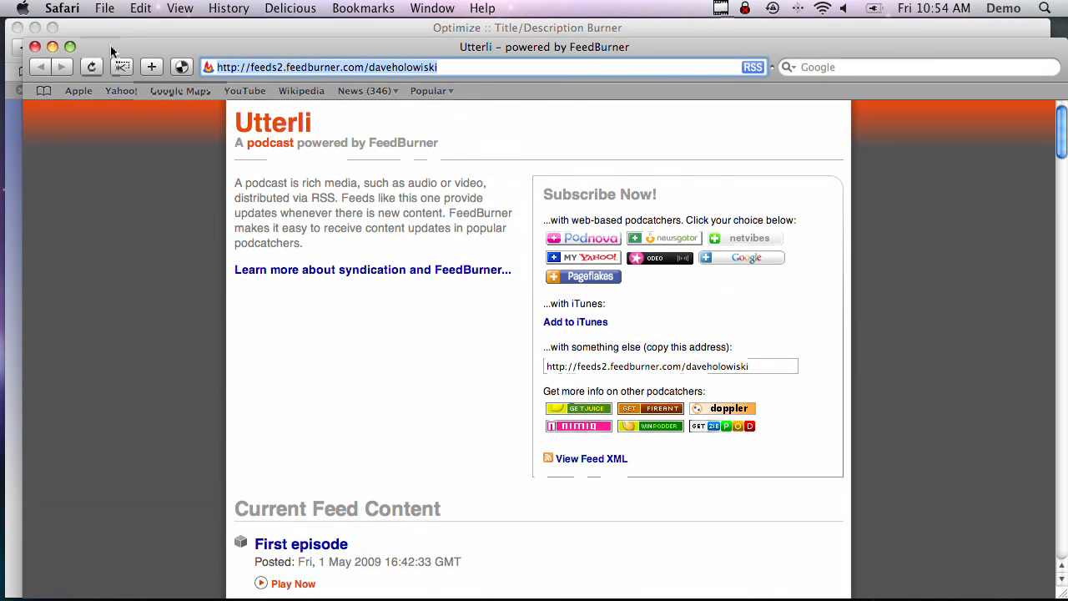
pyautogui.click(34, 47)
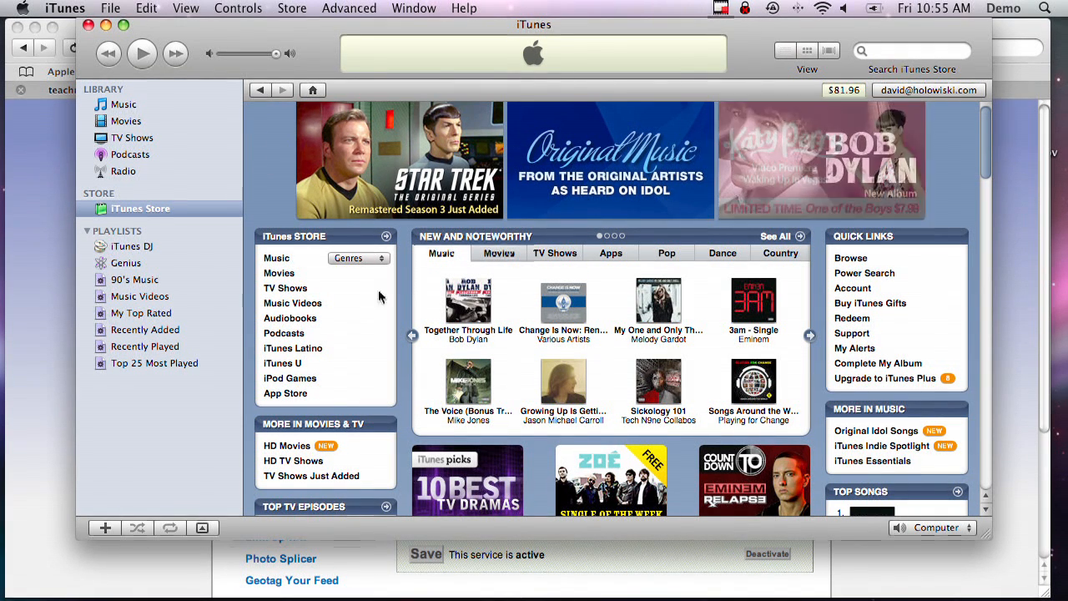
# Step: In iTunes, go to the store's Podcasts section and open the Submit a Podcast page
pyautogui.click(115, 213)
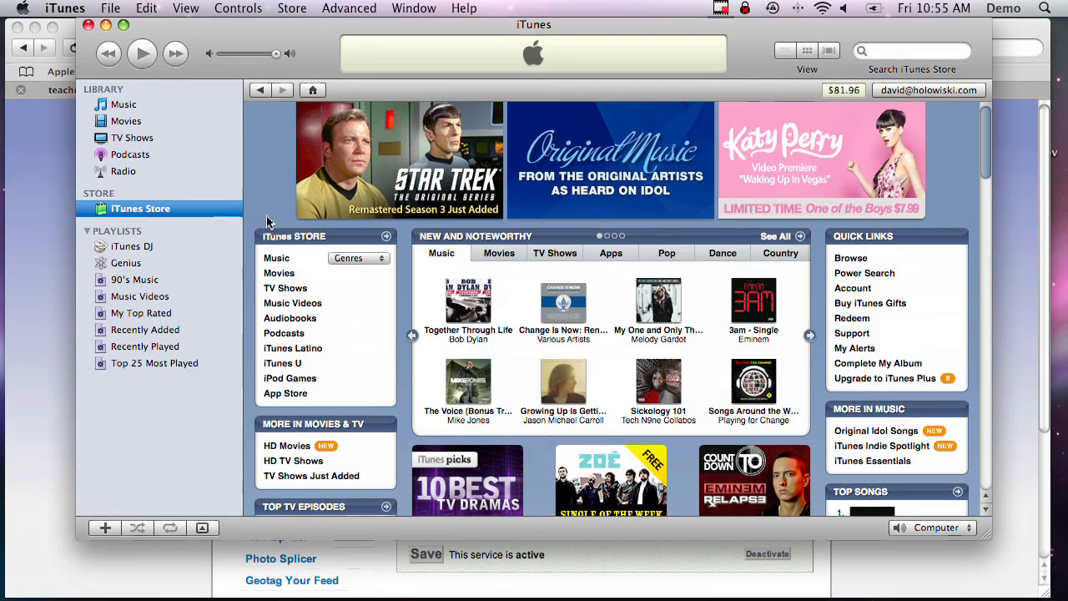
pyautogui.scroll(-10, 267, 221)
pyautogui.scroll(10, 267, 222)
pyautogui.click(284, 333)
pyautogui.scroll(-15, 288, 333)
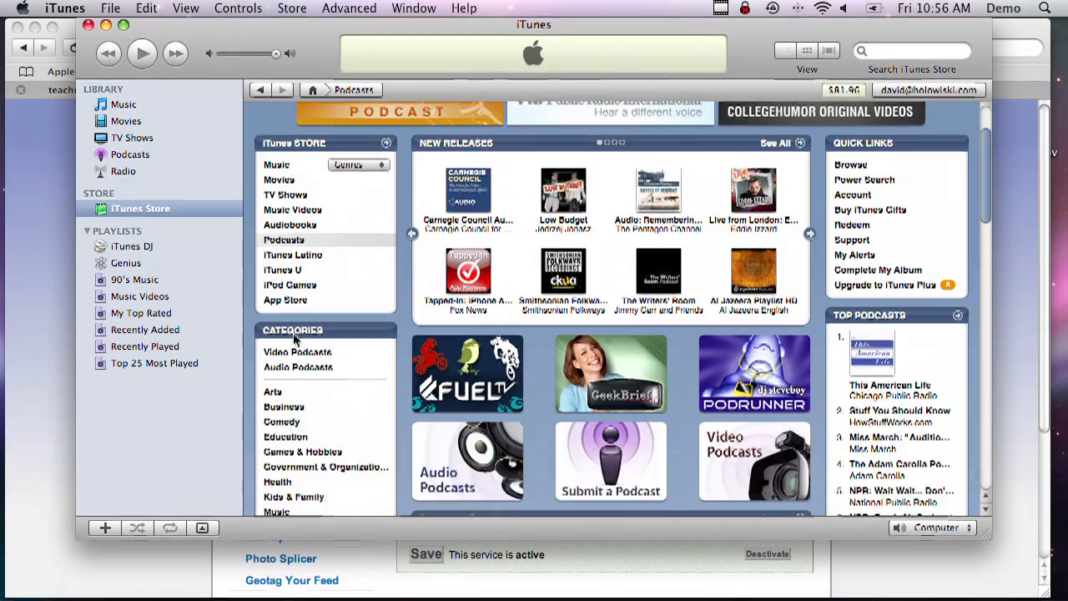
pyautogui.scroll(-3, 293, 334)
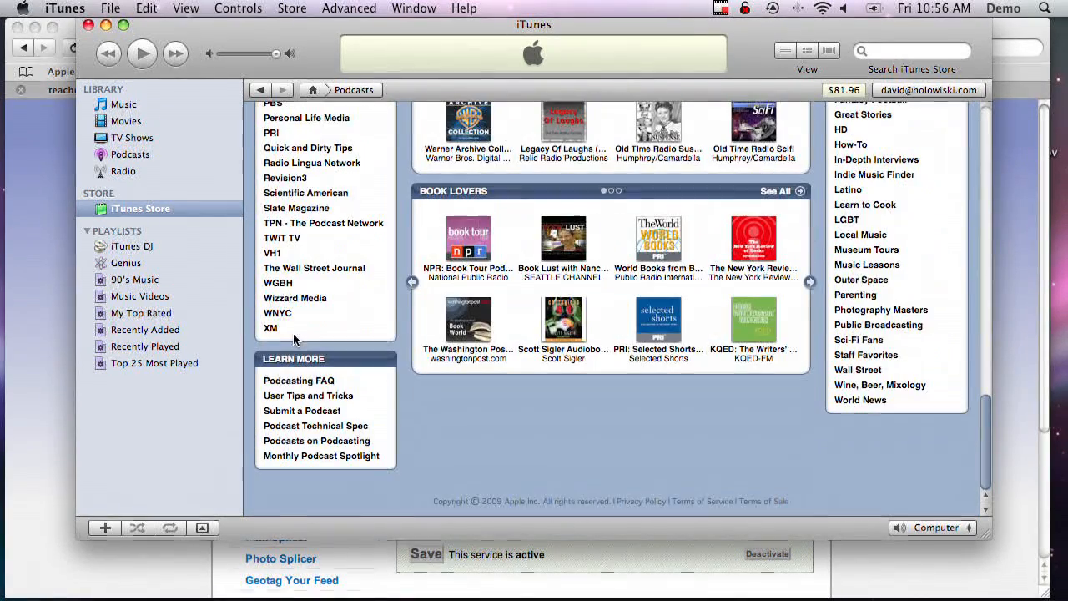
pyautogui.click(294, 413)
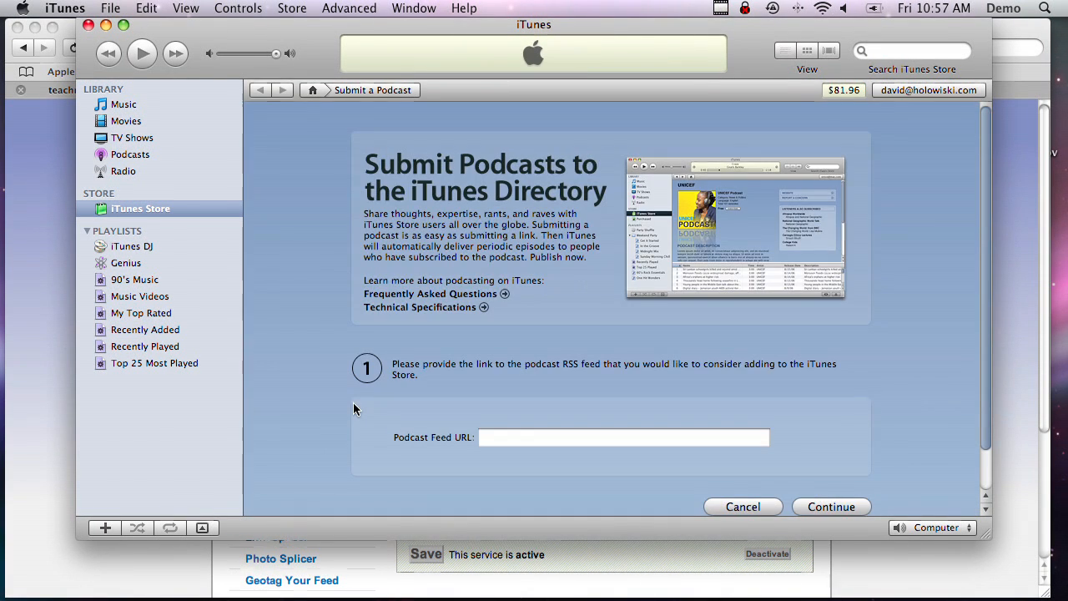
# Step: Enter the copied FeedBurner address as the podcast feed URL and continue to the review
pyautogui.click(529, 438)
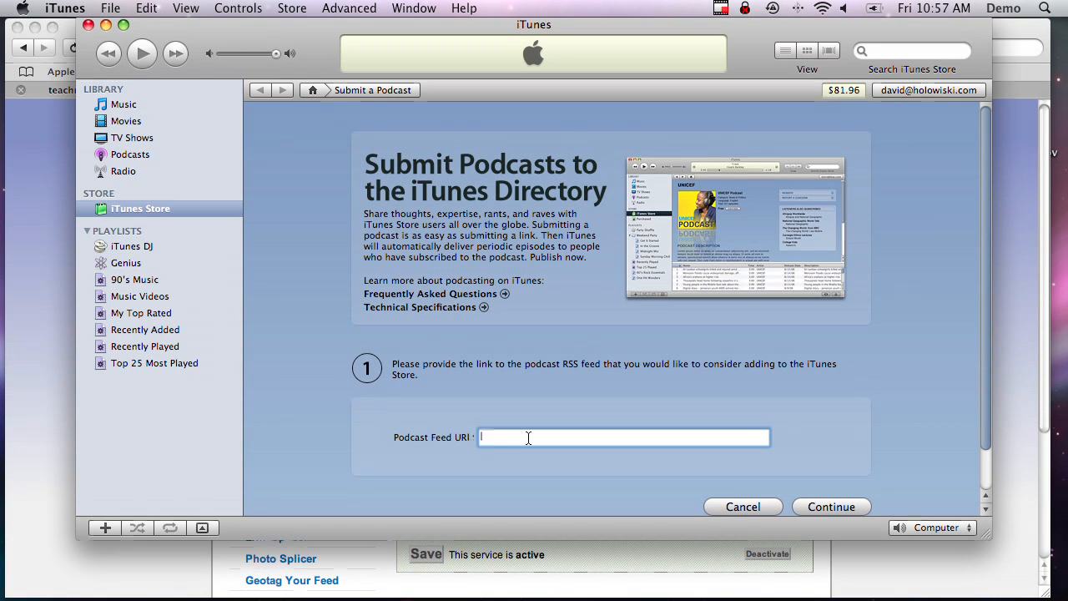
pyautogui.press('super+v')
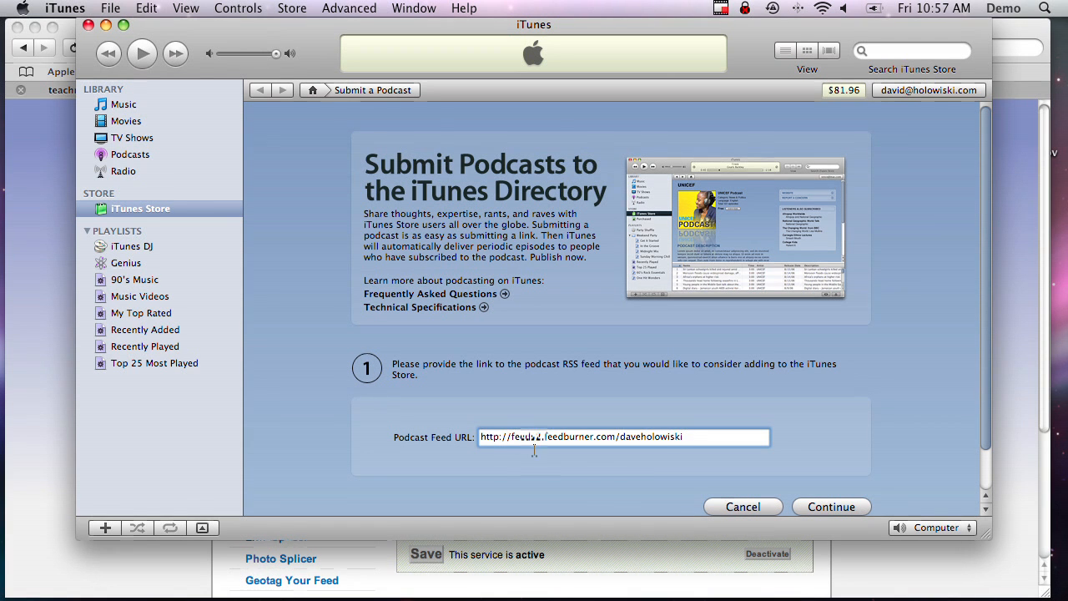
pyautogui.click(847, 504)
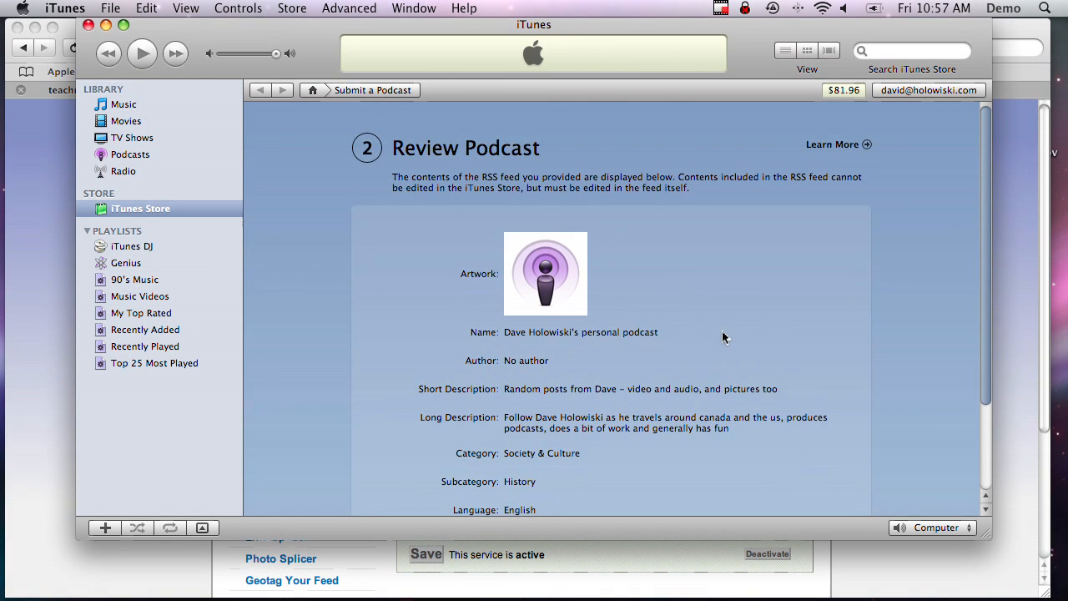
# Step: Review the podcast details, submit the podcast to the iTunes Store and finish the submission
pyautogui.scroll(-3, 720, 337)
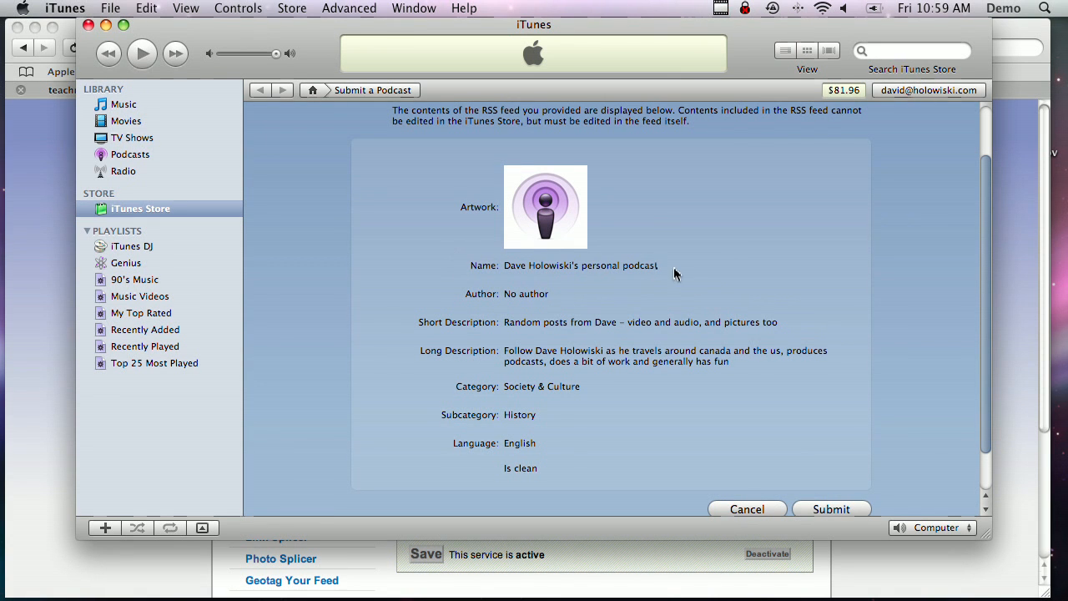
pyautogui.scroll(-1, 826, 455)
pyautogui.scroll(-1, 827, 456)
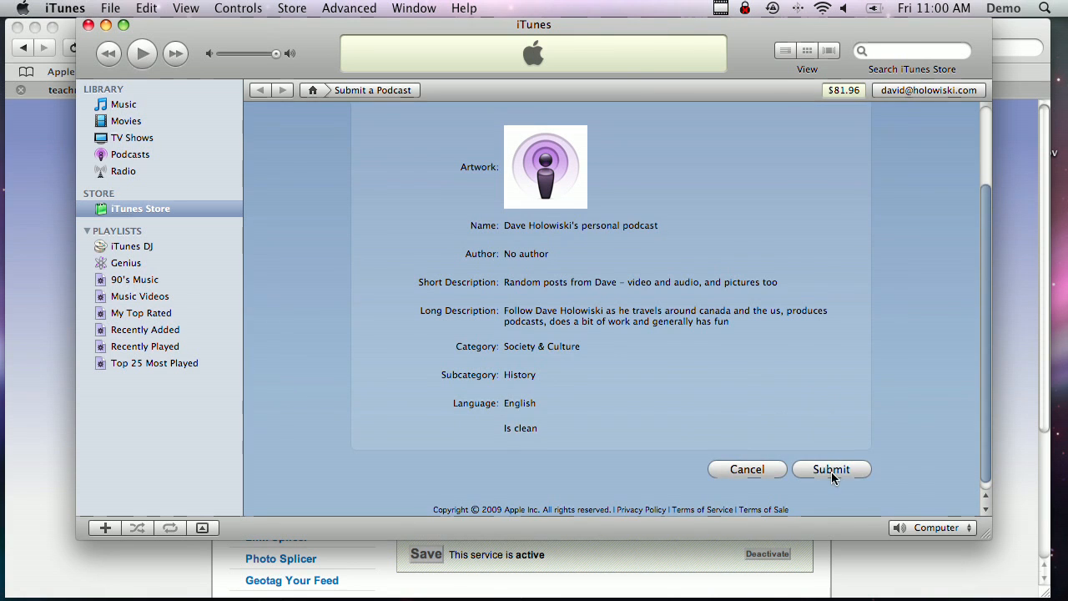
pyautogui.click(831, 472)
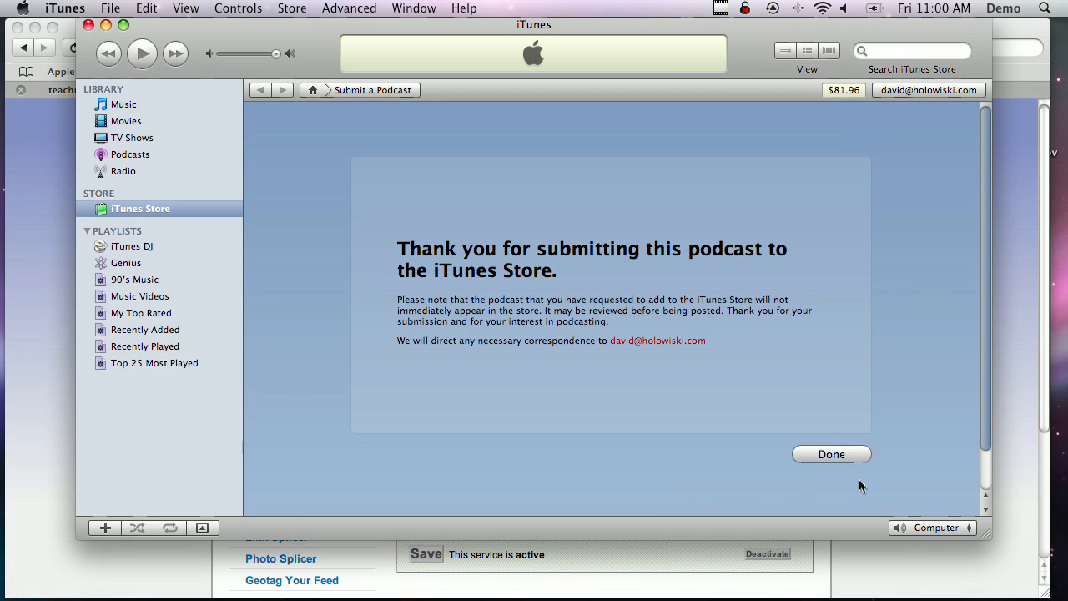
pyautogui.click(858, 455)
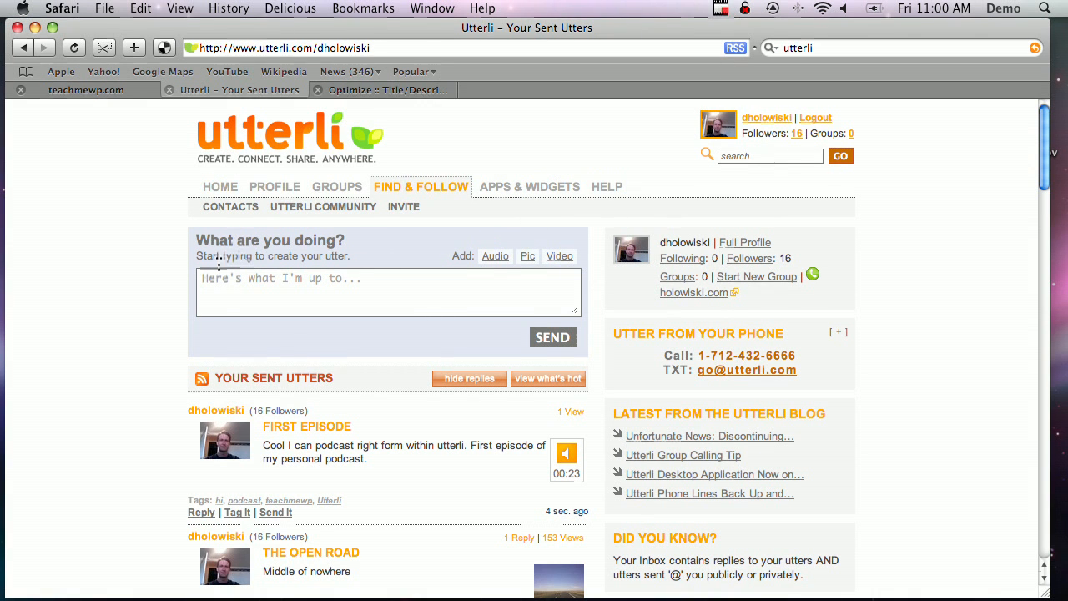
# Step: On the Utterli page in Safari, show the audio and video options for a new utter and open the video recorder
pyautogui.click(491, 256)
pyautogui.click(559, 256)
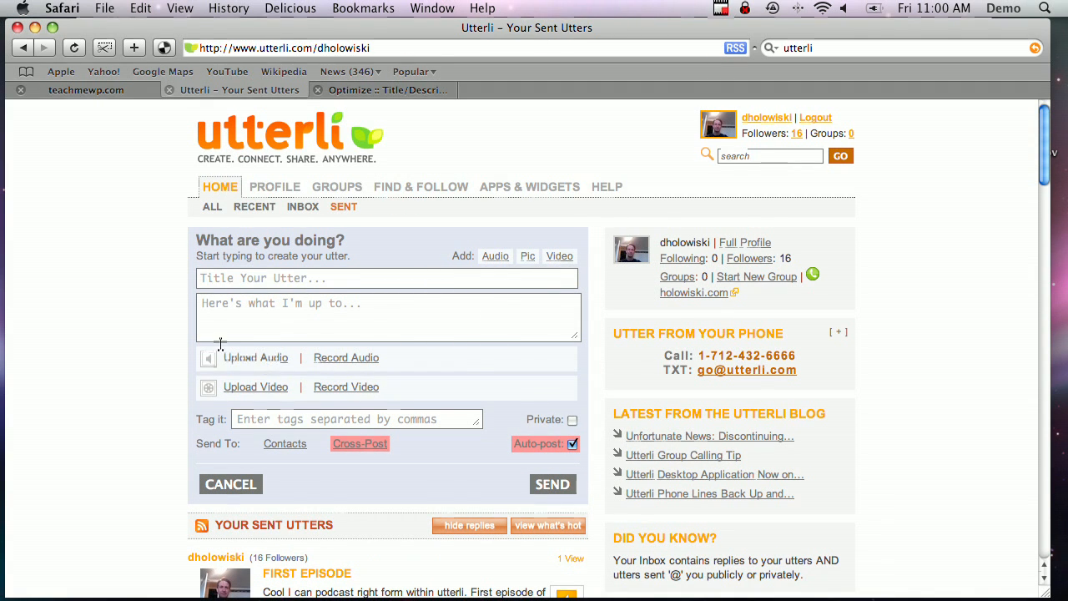
pyautogui.click(335, 387)
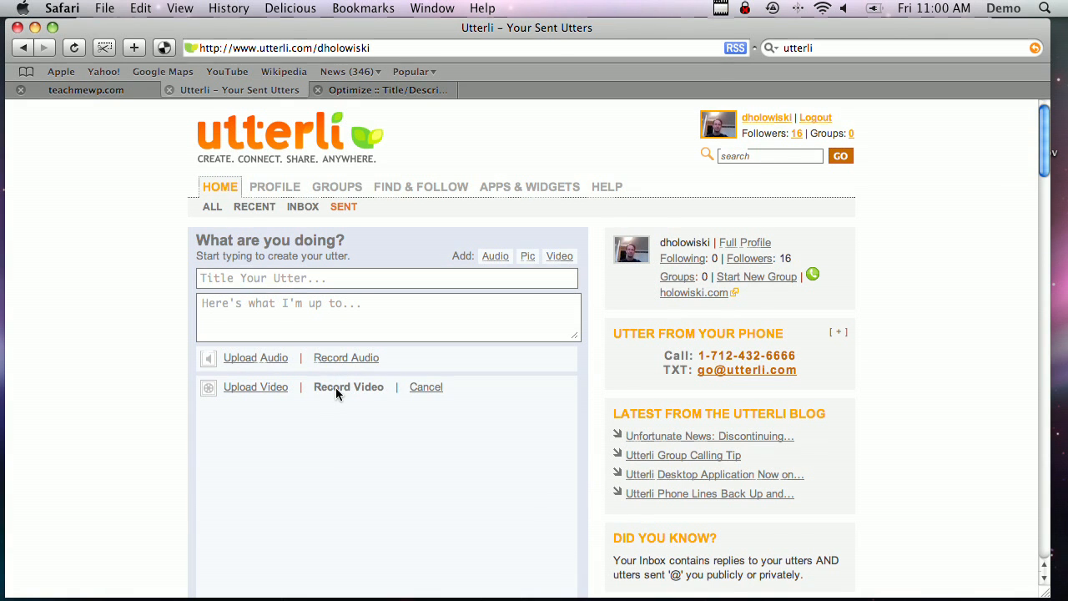
pyautogui.scroll(-5, 355, 407)
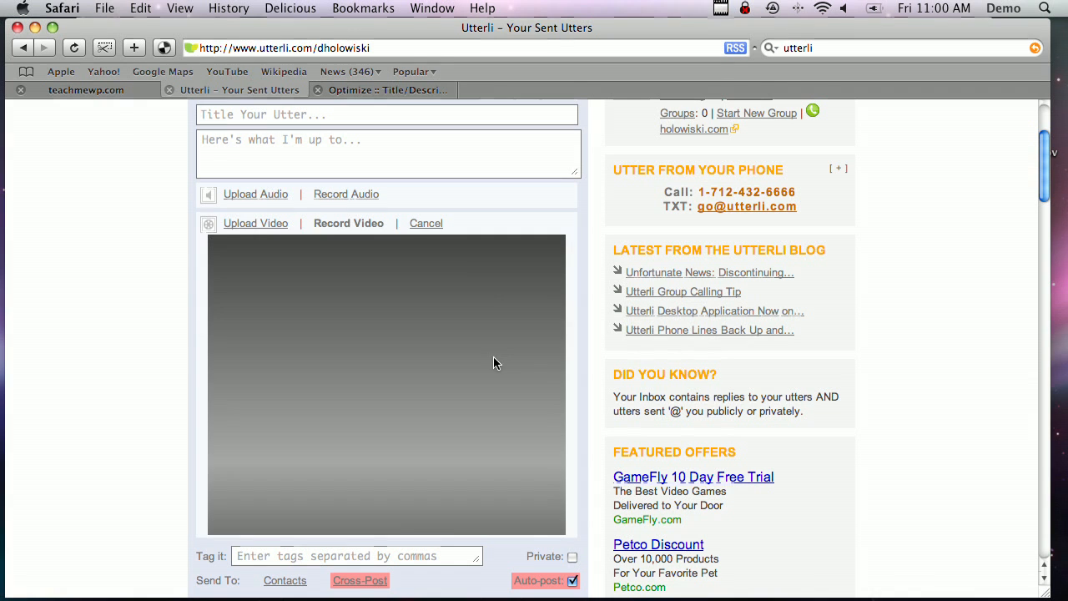
pyautogui.click(371, 428)
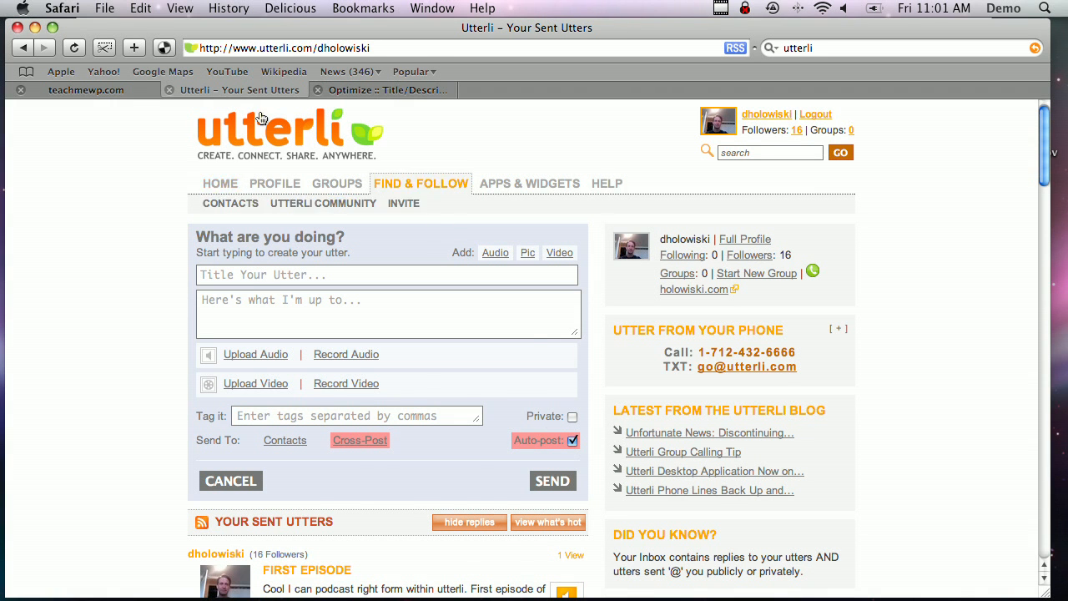
# Step: Switch to the teachmewp.com site and open its Hostgator Deal page
pyautogui.hotkey('ctrl', 'shift', 'Tab')
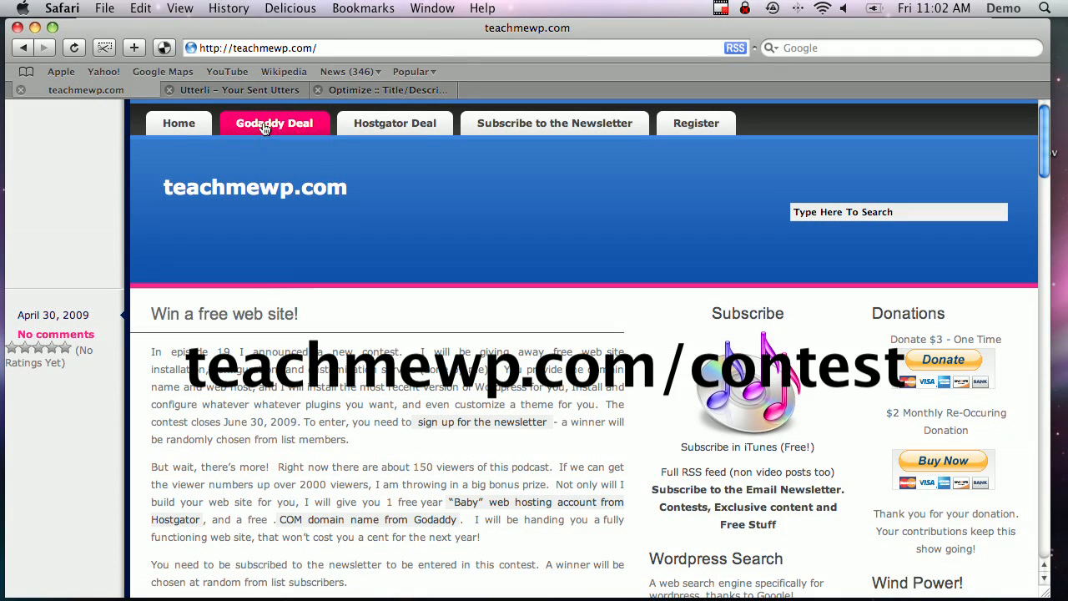
pyautogui.click(386, 132)
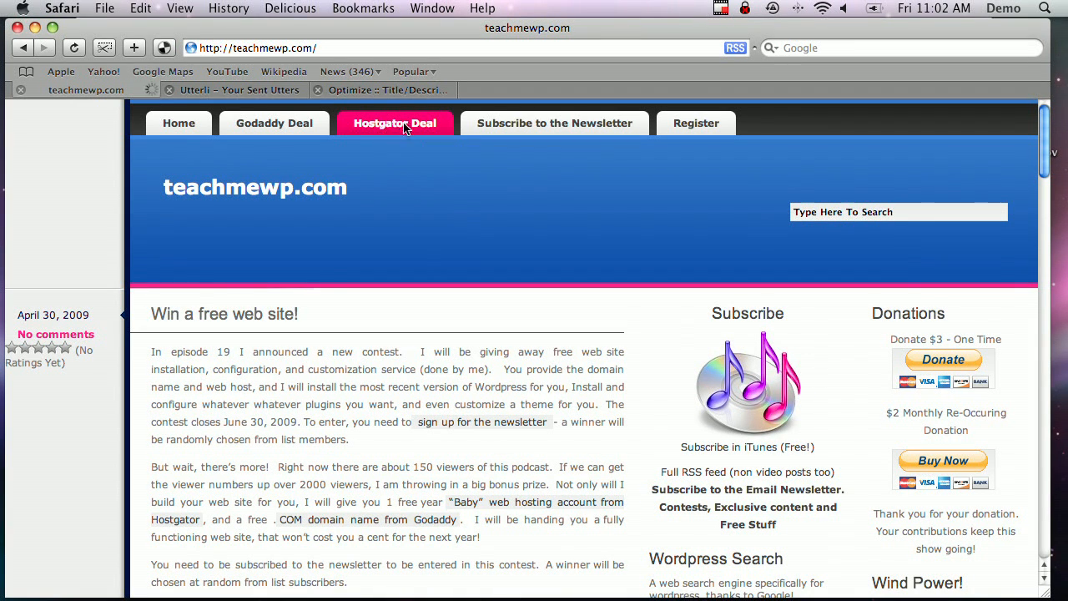